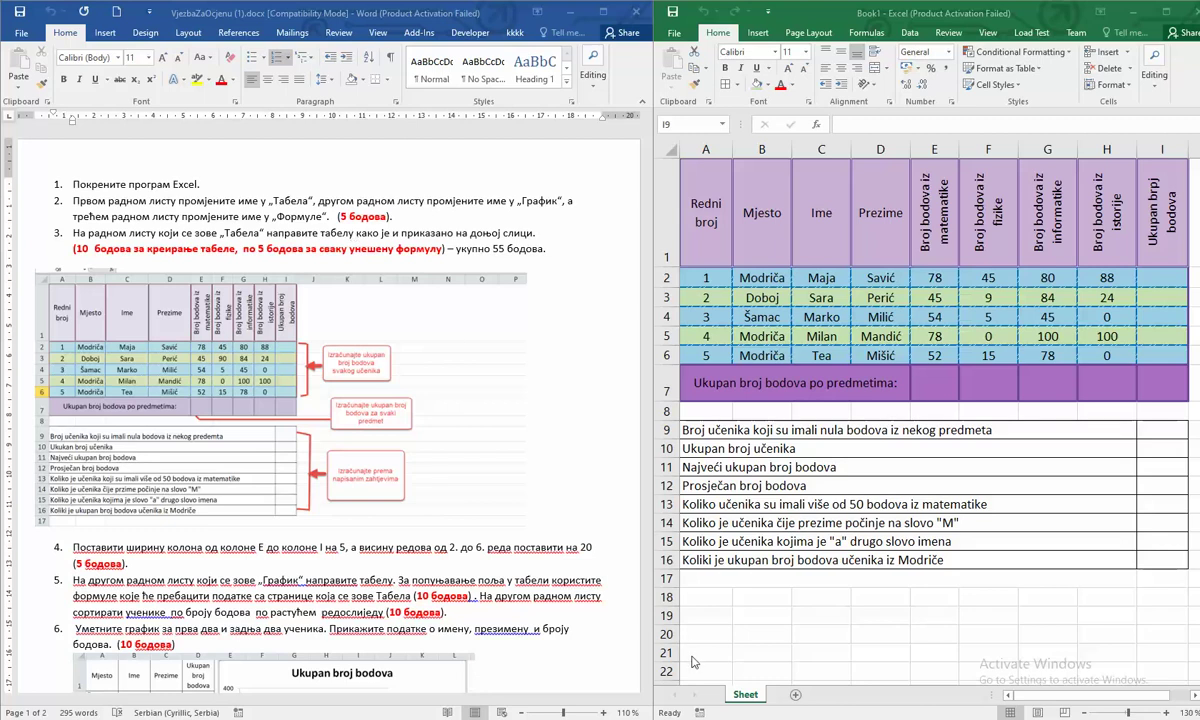
Step: Rename the first sheet to Tabela and add a second sheet named Grafik
{"action": "double_click", "coordinate": [748, 692]}
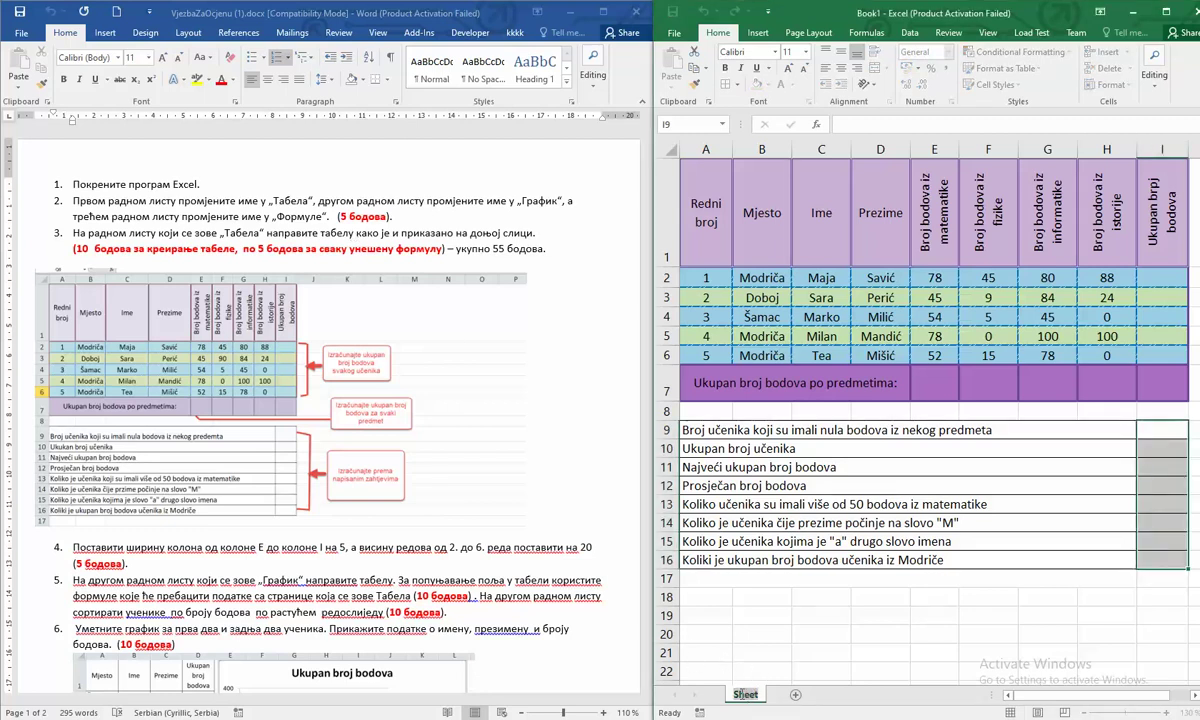
{"action": "type", "text": "Tabela"}
{"action": "left_click", "coordinate": [801, 699]}
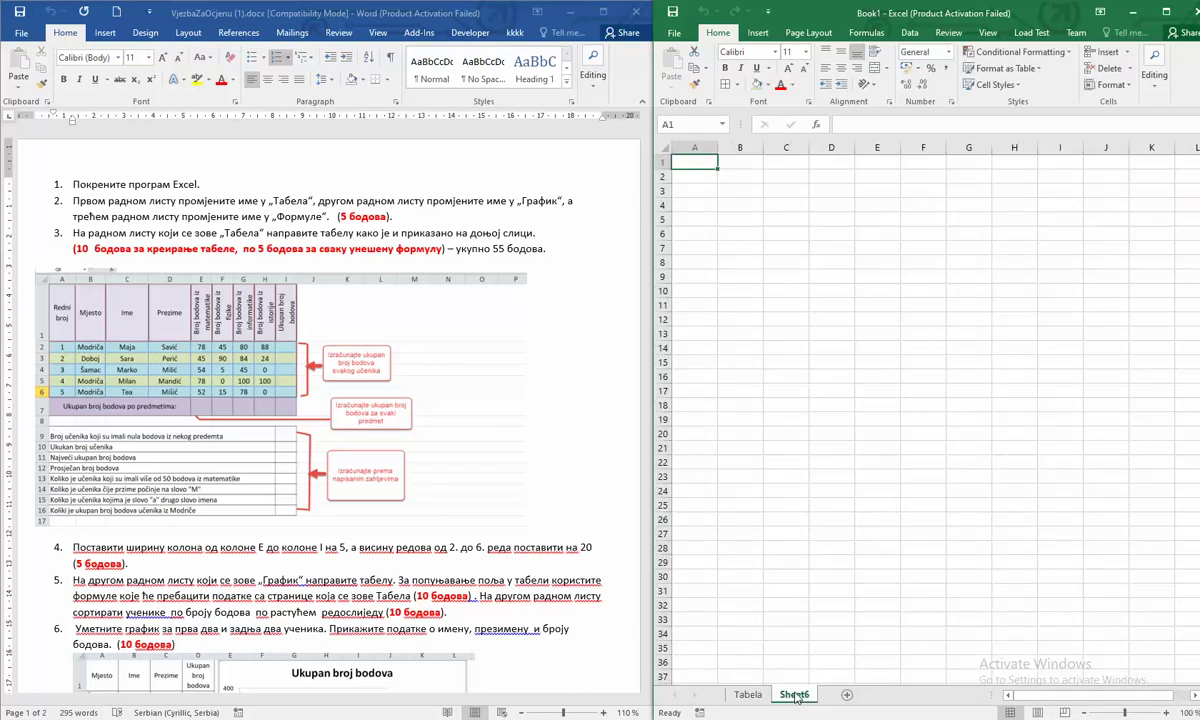
{"action": "double_click", "coordinate": [796, 696]}
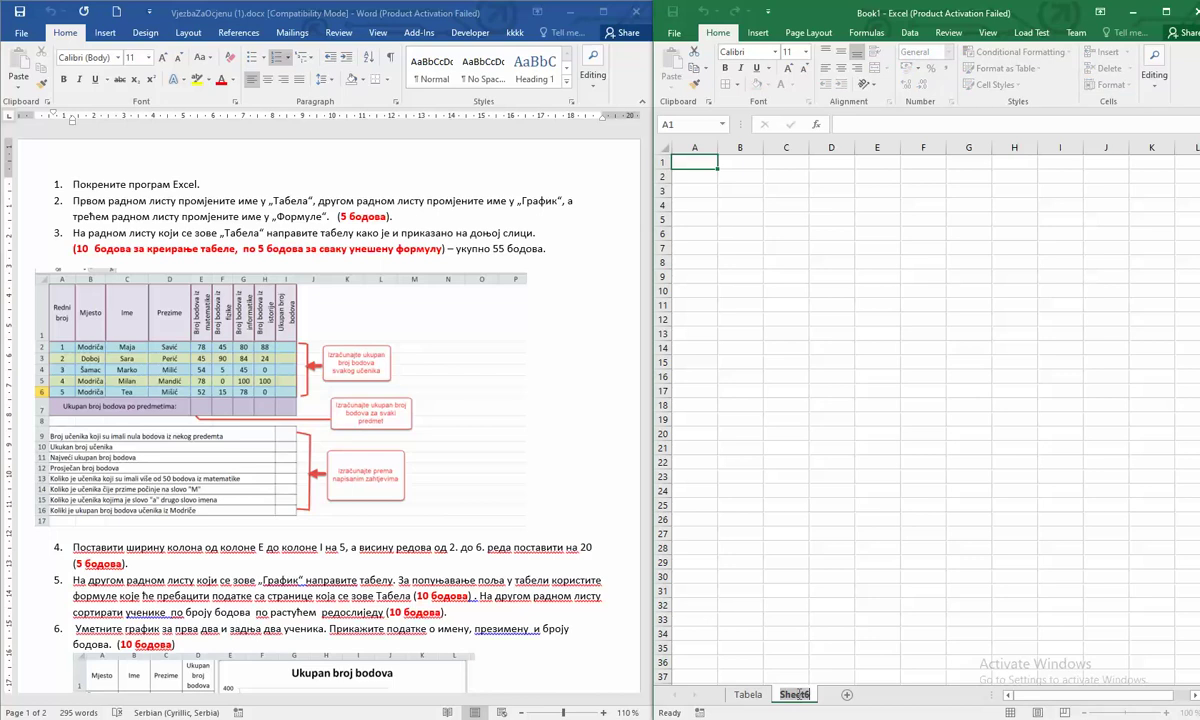
{"action": "type", "text": "Grafik"}
Step: Add a third sheet named Formule and return to the Tabela sheet
{"action": "left_click", "coordinate": [843, 695]}
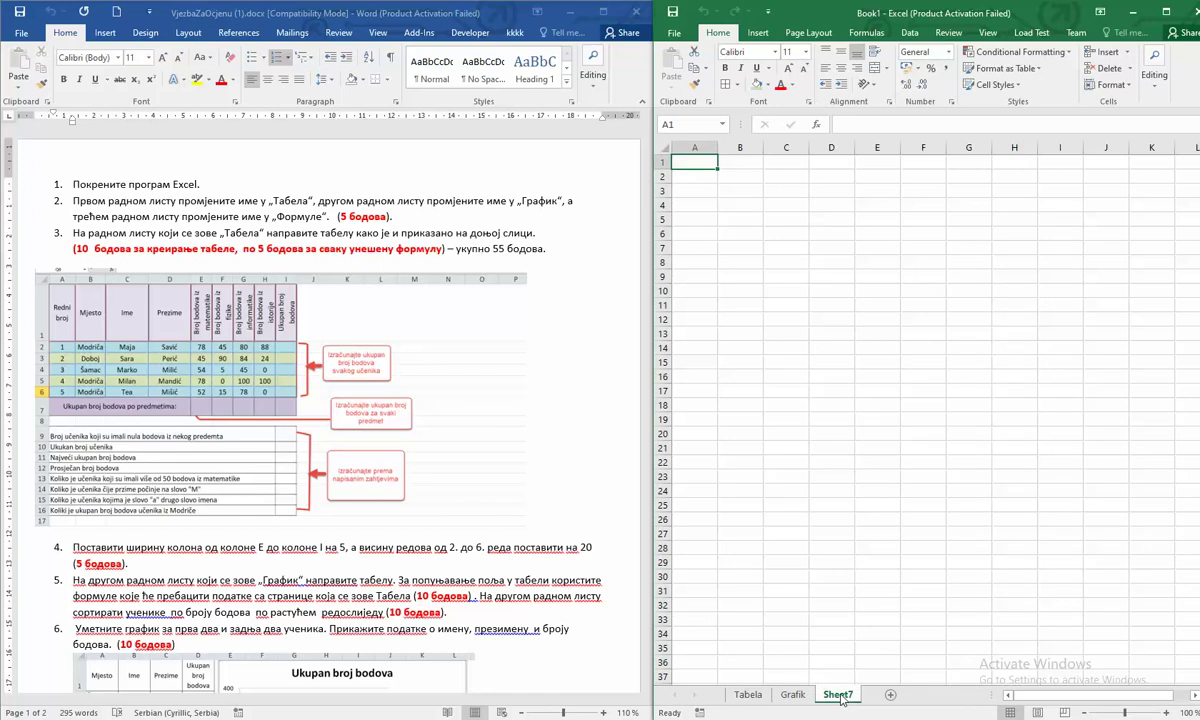
{"action": "double_click", "coordinate": [838, 695]}
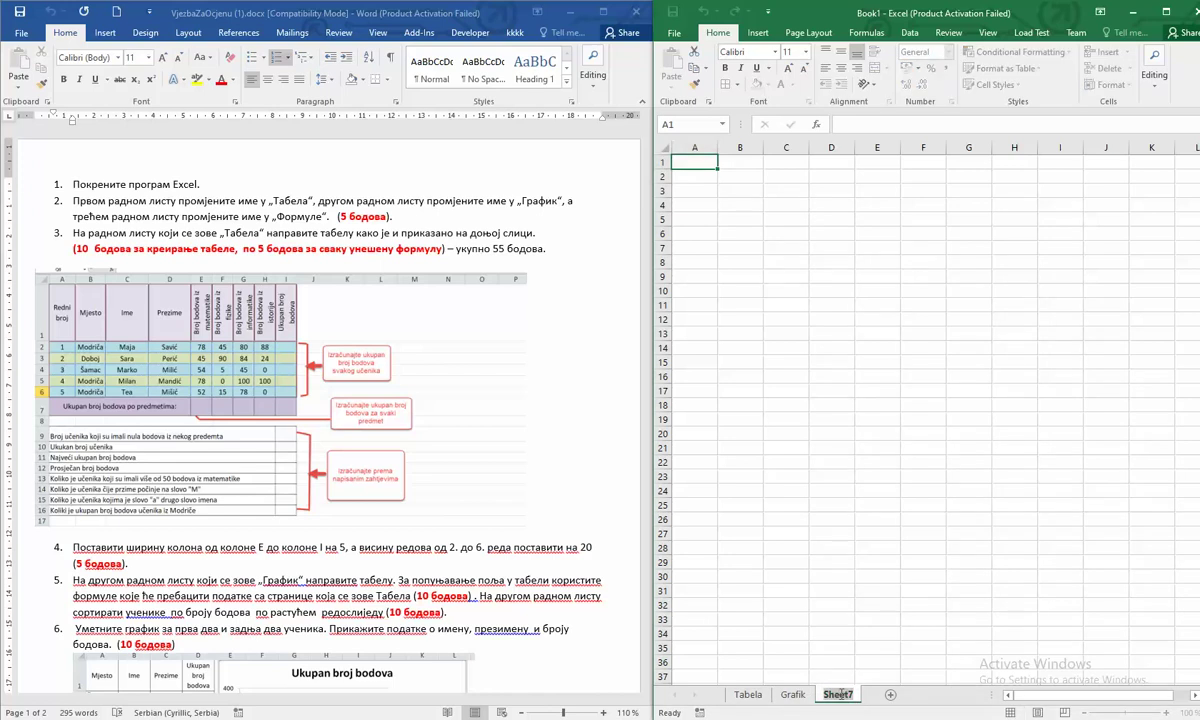
{"action": "type", "text": "Formule"}
{"action": "left_click", "coordinate": [793, 694]}
{"action": "left_click", "coordinate": [748, 694]}
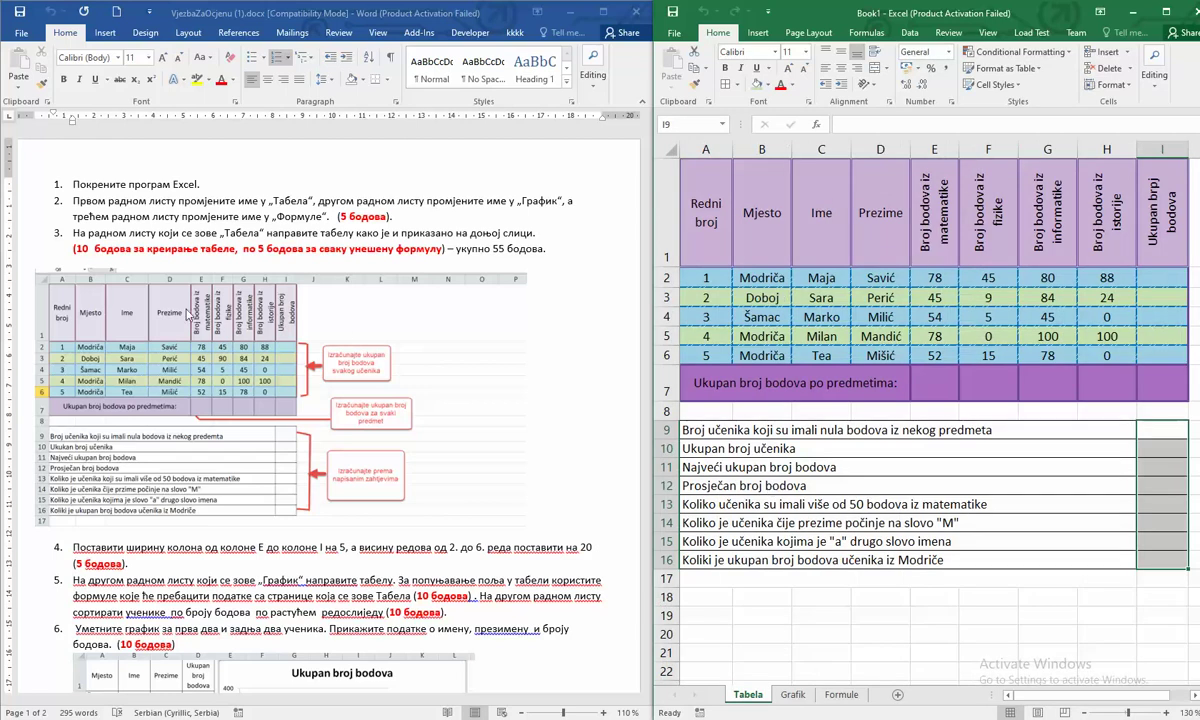
Step: Total each student's points in I2:I6 with =SUM(E2:H2) filled down (291, 162, 104, 278, 145)
{"action": "left_click", "coordinate": [1145, 277]}
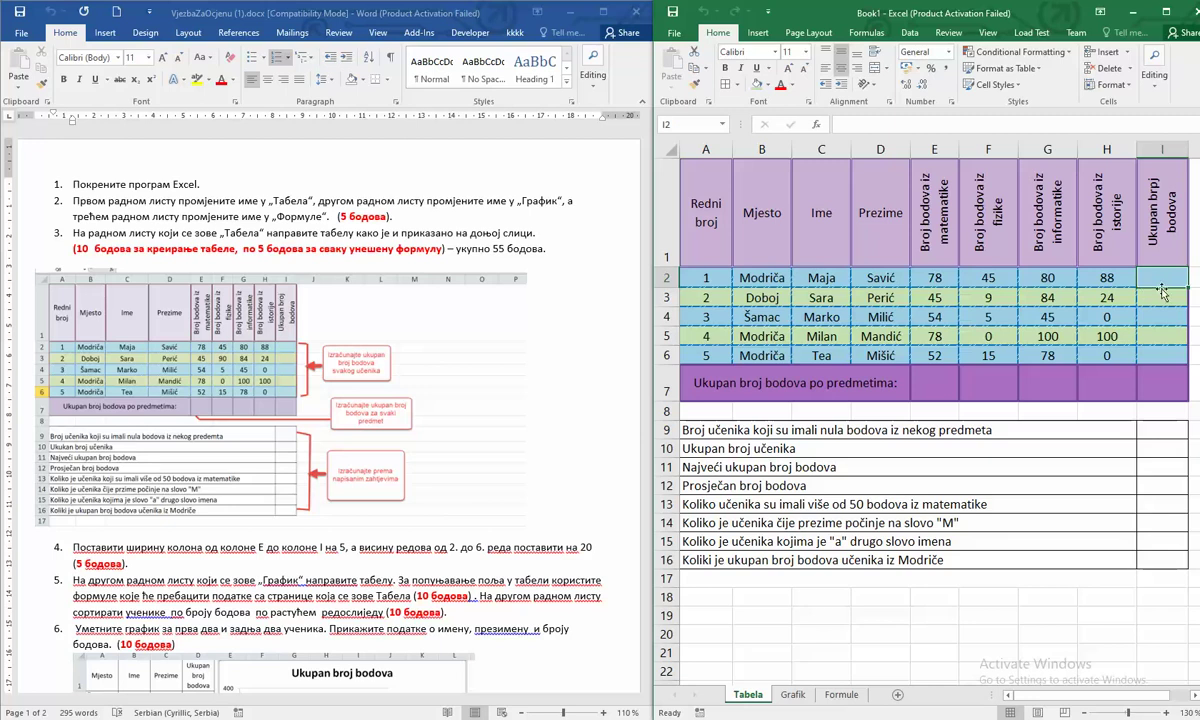
{"action": "left_click", "coordinate": [815, 124]}
{"action": "left_click", "coordinate": [745, 319]}
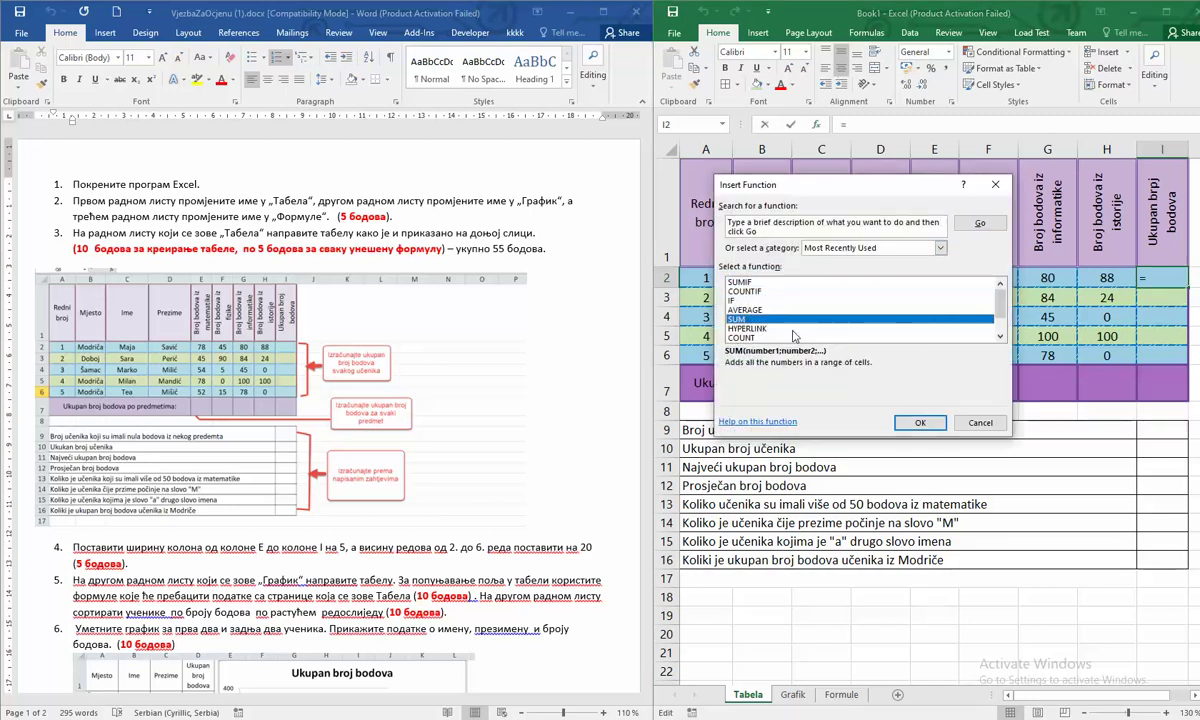
{"action": "left_click", "coordinate": [920, 423]}
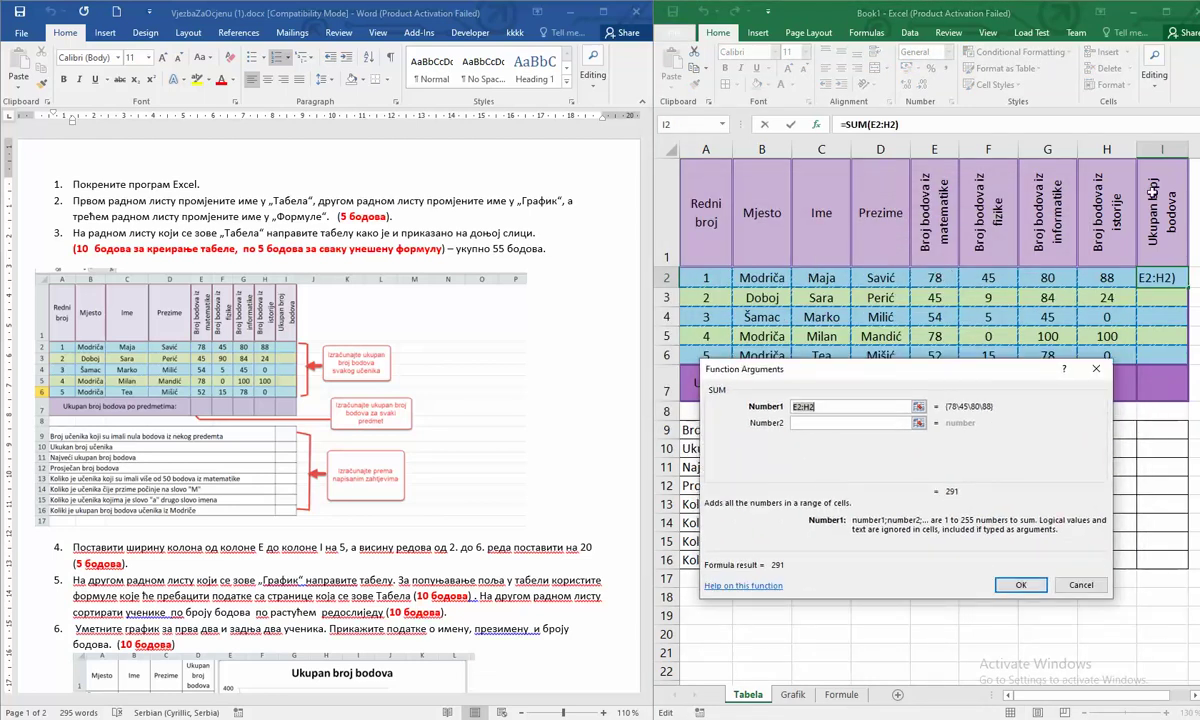
{"action": "left_click", "coordinate": [1020, 585]}
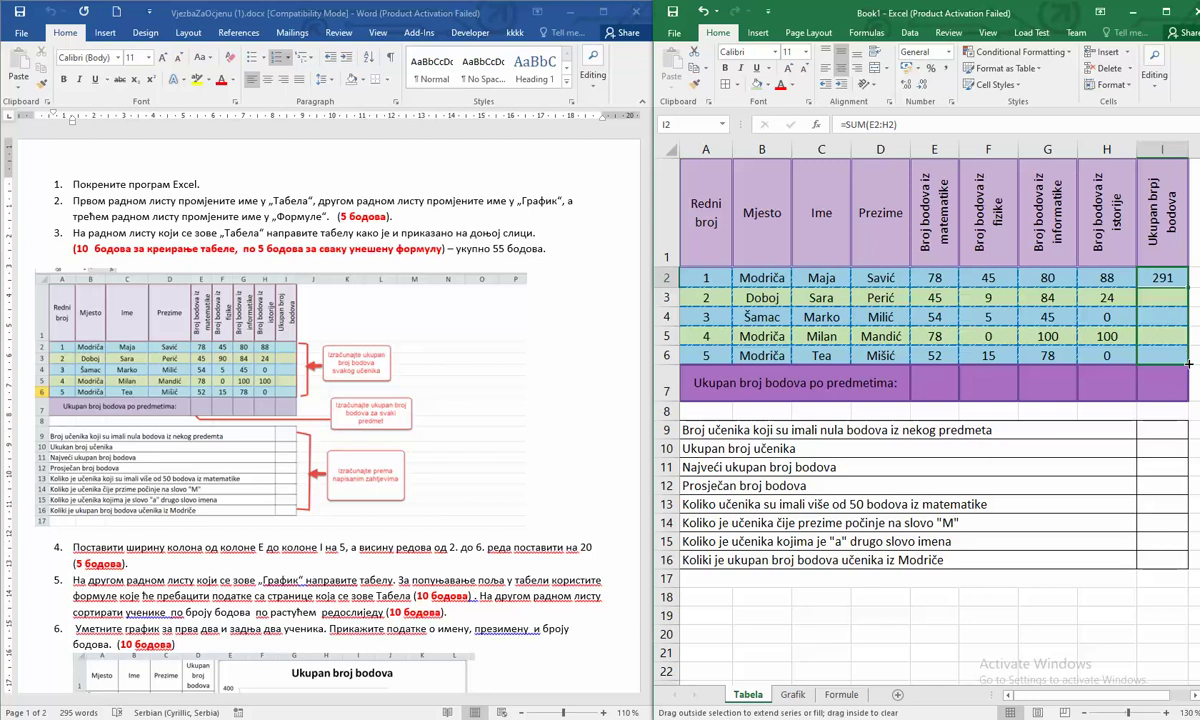
{"action": "double_click", "coordinate": [1187, 297]}
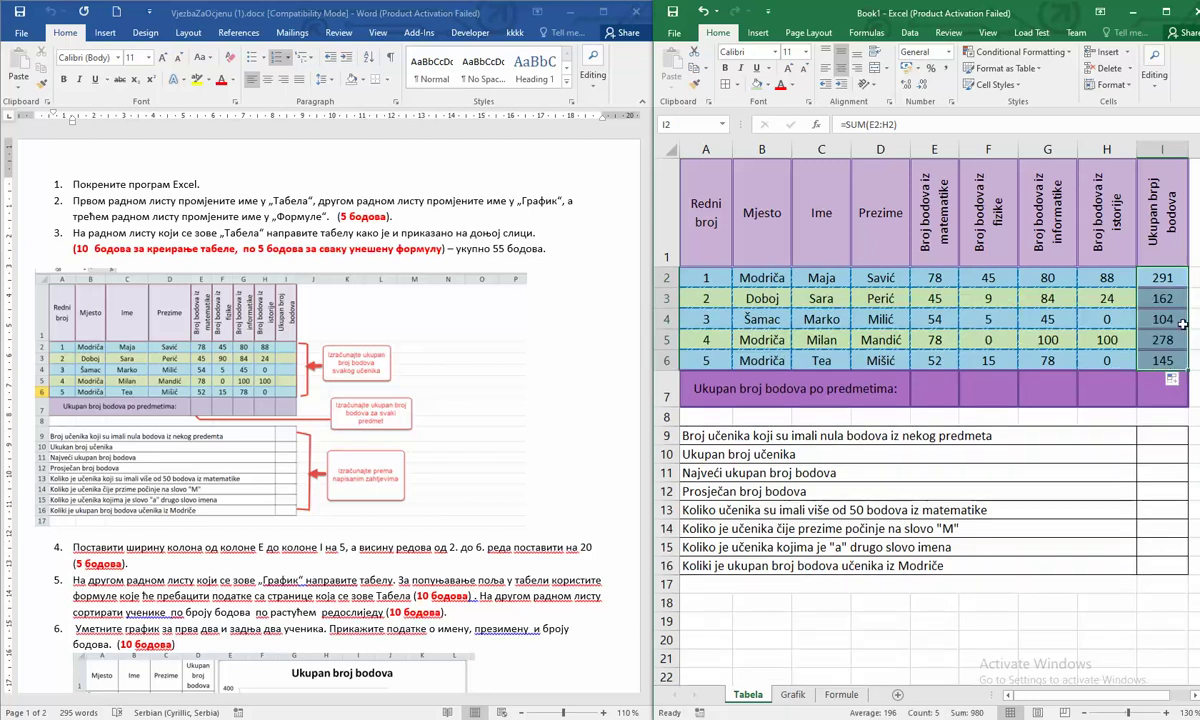
{"action": "left_click", "coordinate": [930, 388]}
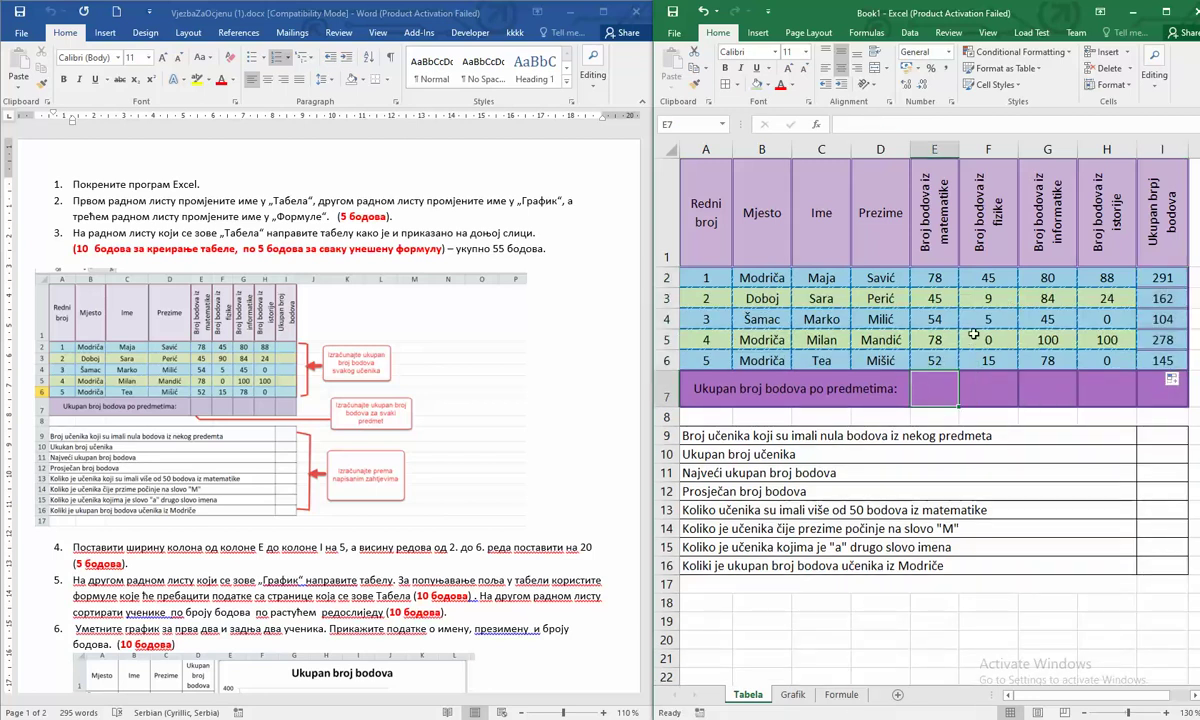
Step: Sum each column in row 7 with SUM(E2:E6) copied across to I7 (307, 74, 387, 212, 980)
{"action": "left_click", "coordinate": [819, 127]}
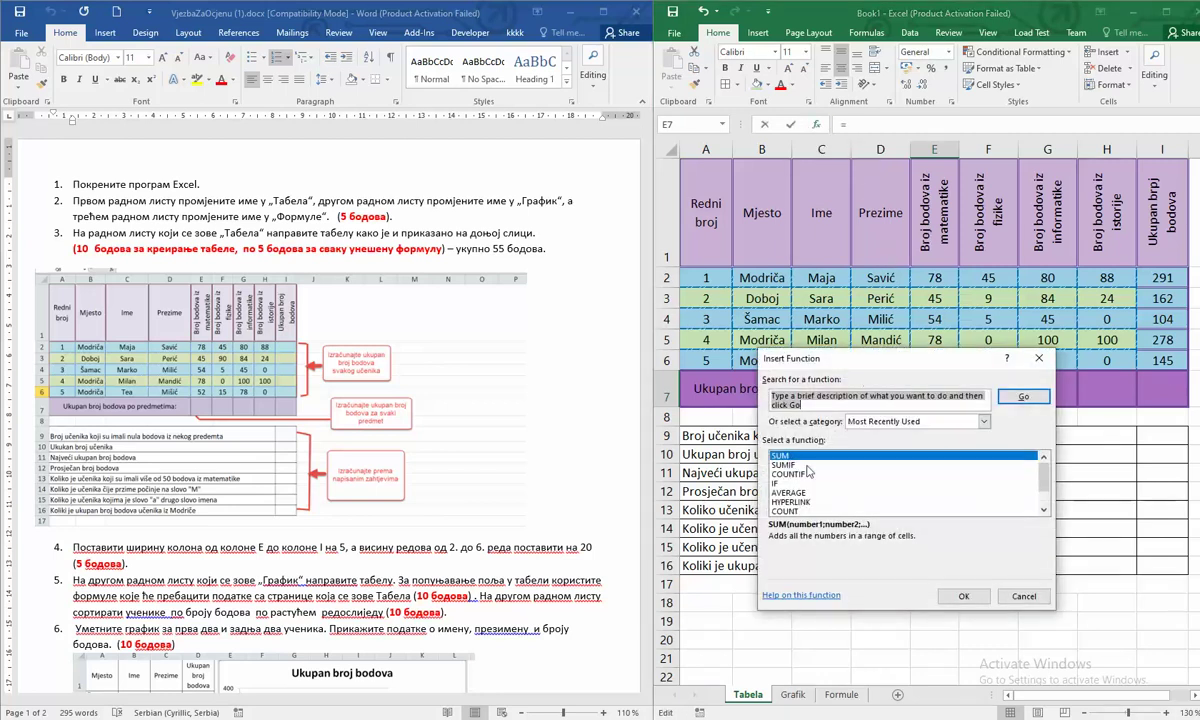
{"action": "left_click", "coordinate": [962, 596]}
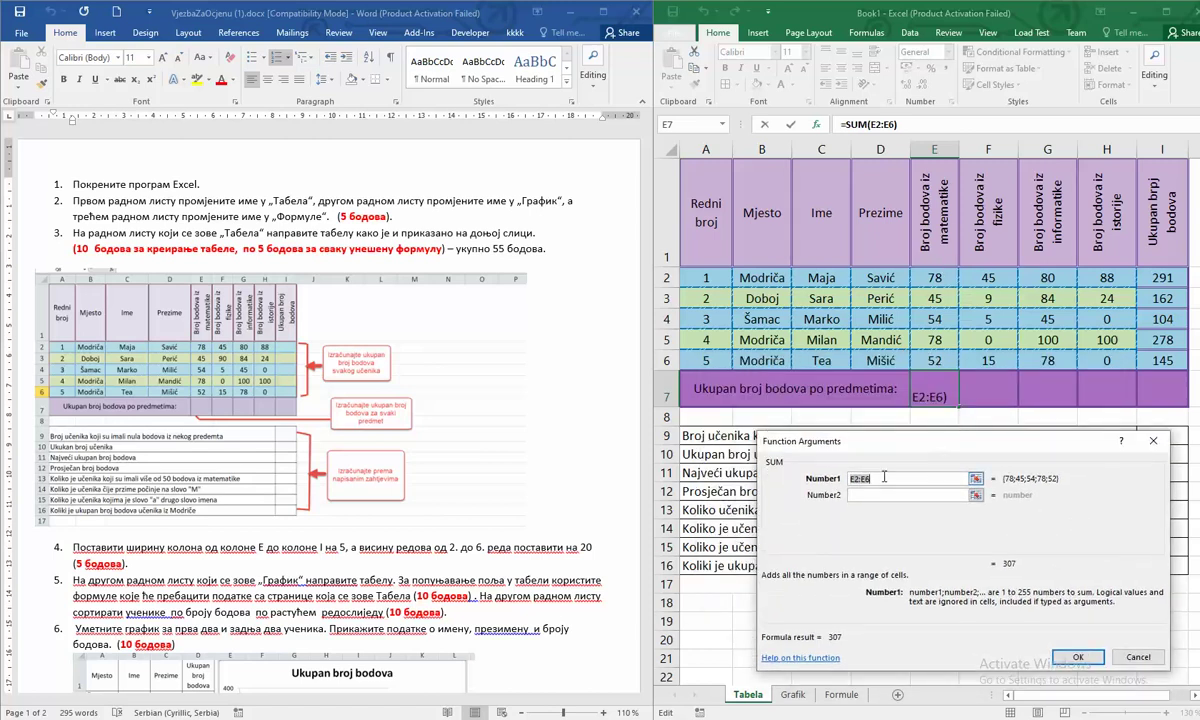
{"action": "key", "text": "Return"}
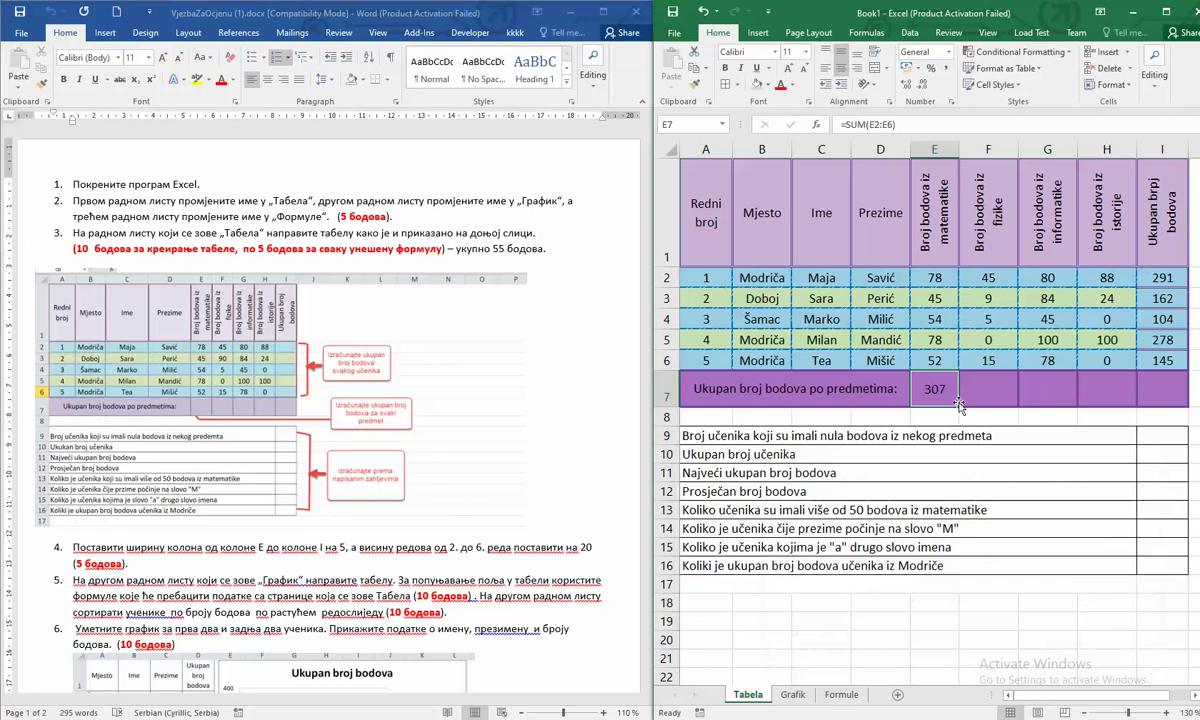
{"action": "left_click_drag", "start_coordinate": [958, 405], "coordinate": [1160, 400]}
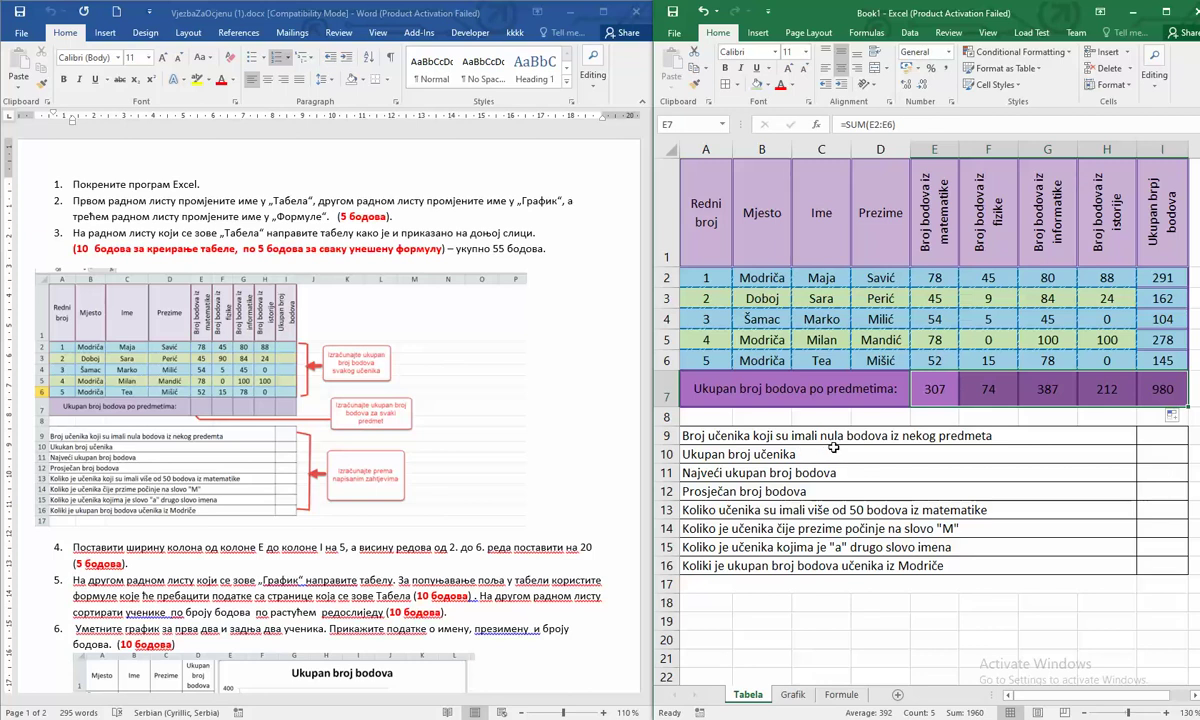
{"action": "left_click", "coordinate": [1157, 435]}
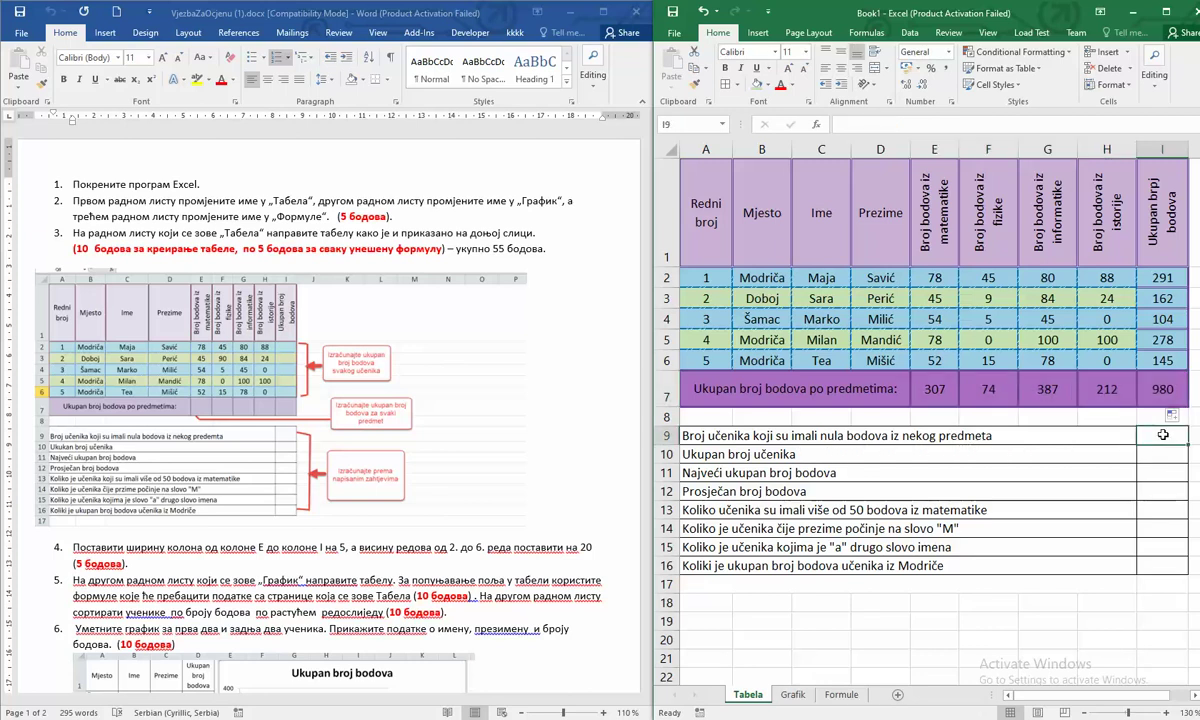
Step: Count the zero scores in I9 with =COUNTIF(E2:H6;0), giving 3
{"action": "left_click", "coordinate": [817, 124]}
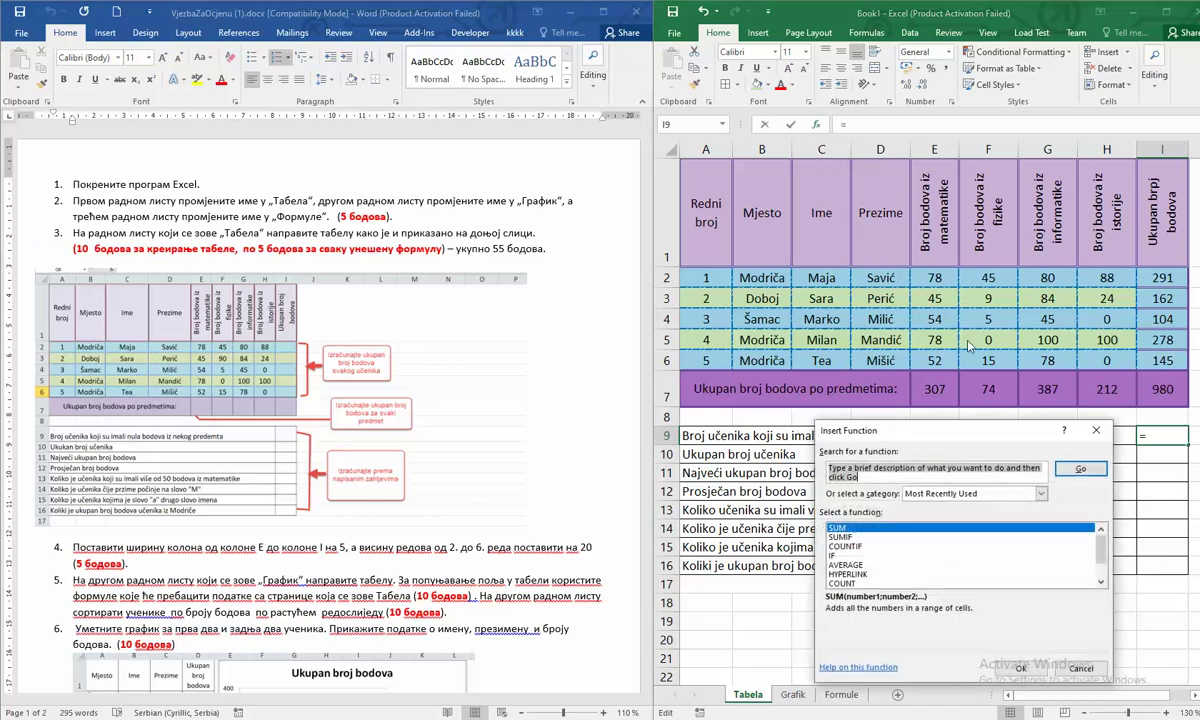
{"action": "double_click", "coordinate": [857, 549]}
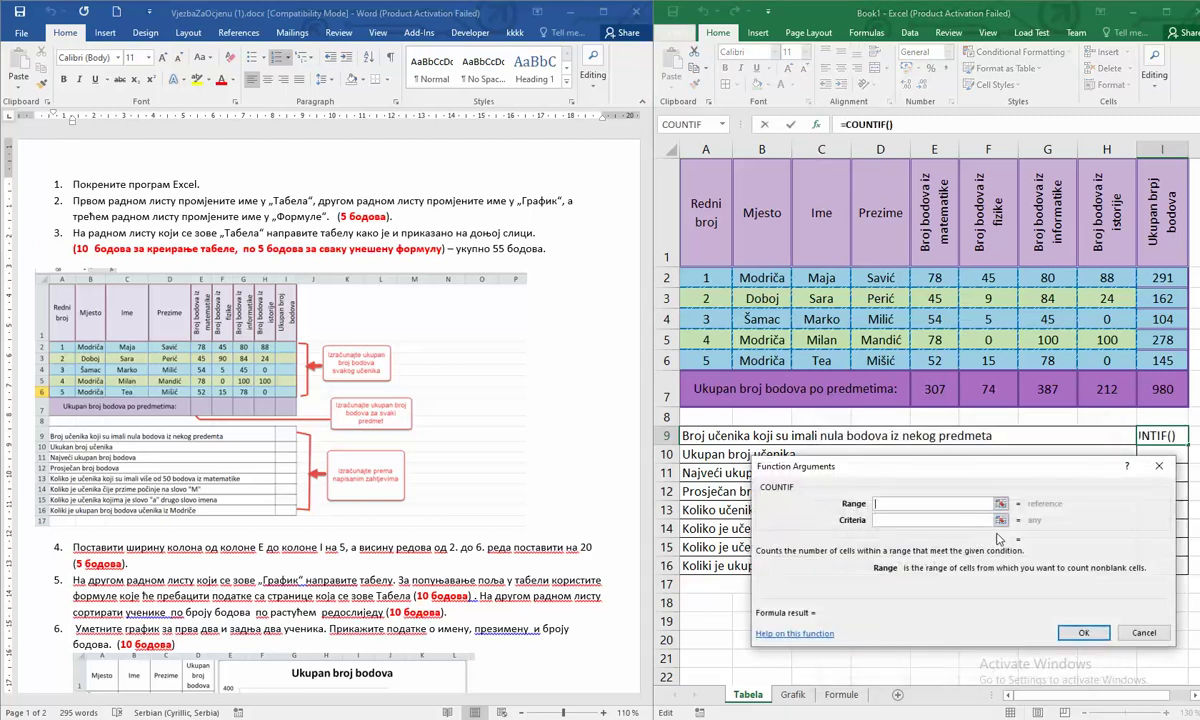
{"action": "left_click_drag", "start_coordinate": [985, 467], "coordinate": [886, 482]}
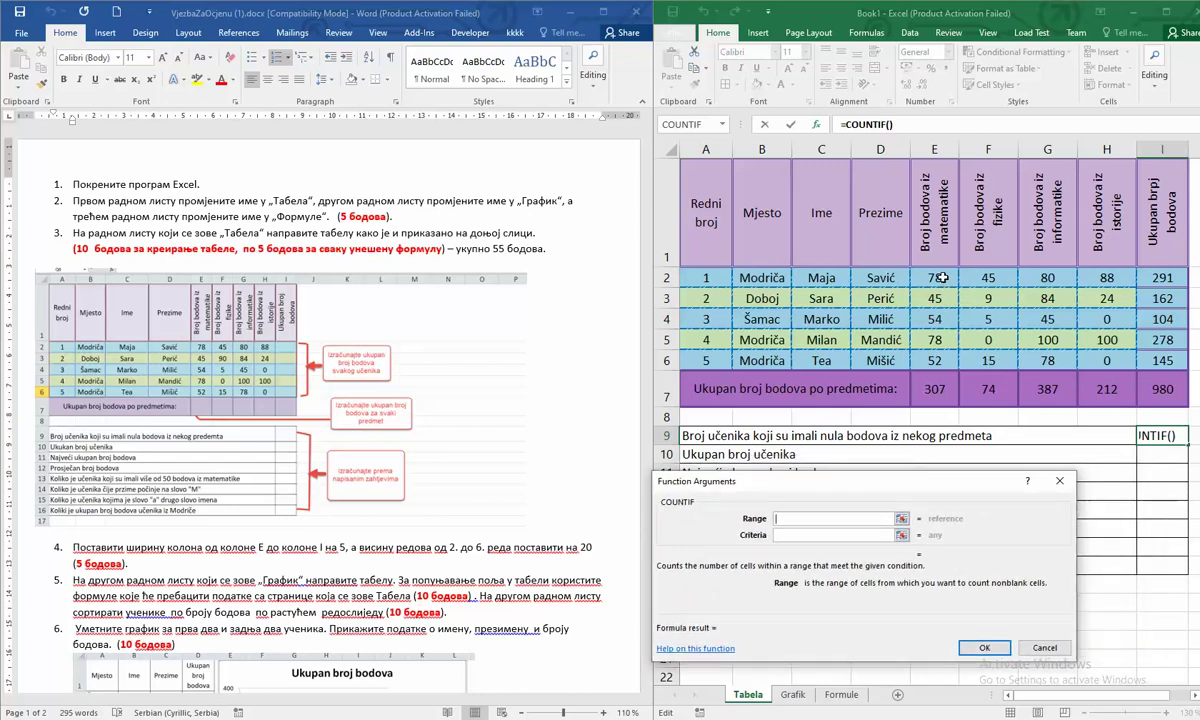
{"action": "left_click_drag", "start_coordinate": [941, 278], "coordinate": [1112, 358]}
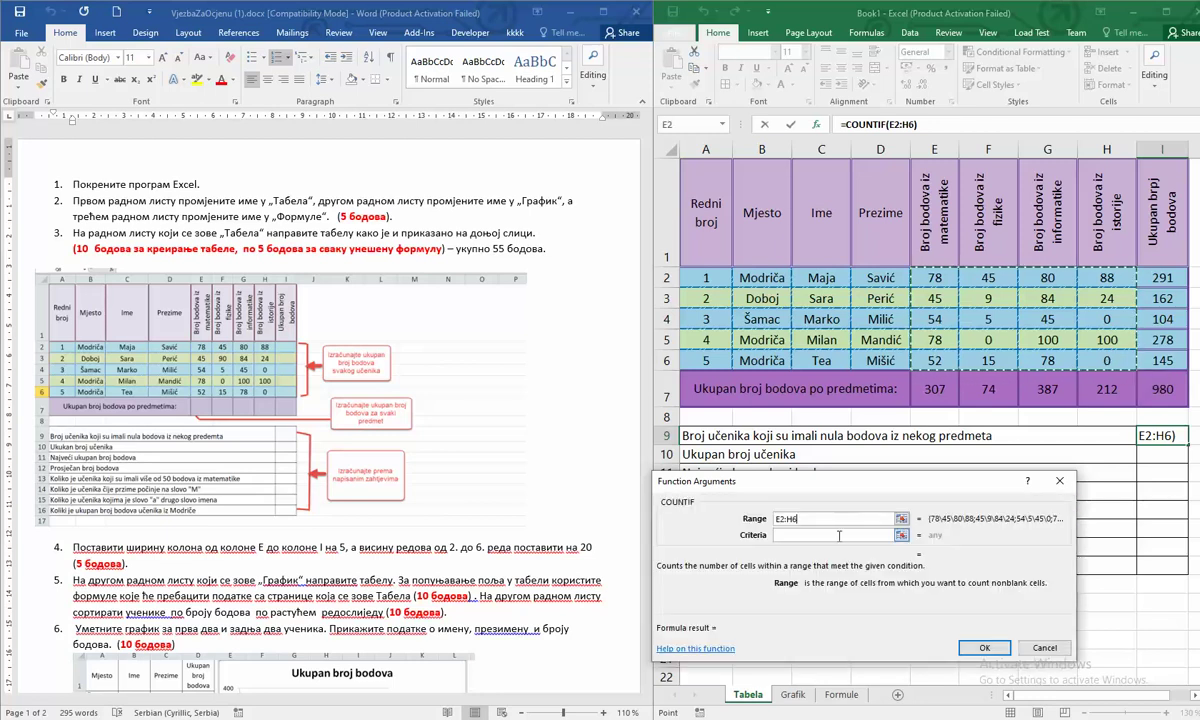
{"action": "left_click", "coordinate": [812, 537]}
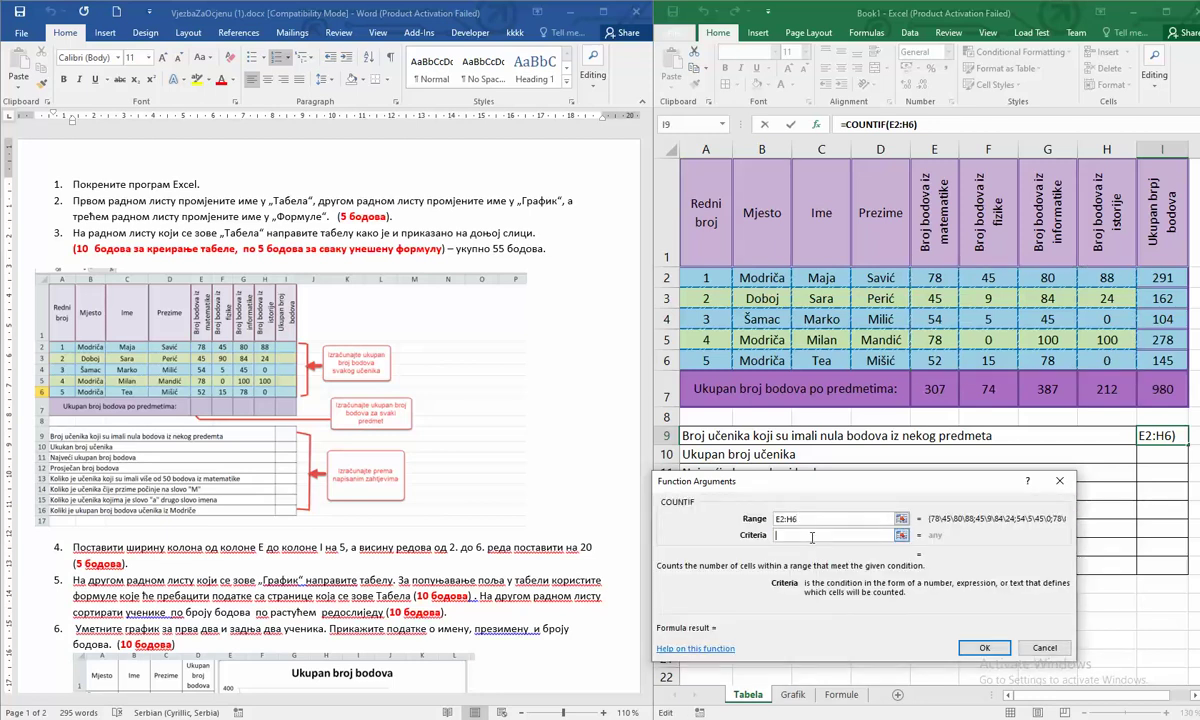
{"action": "type", "text": "0"}
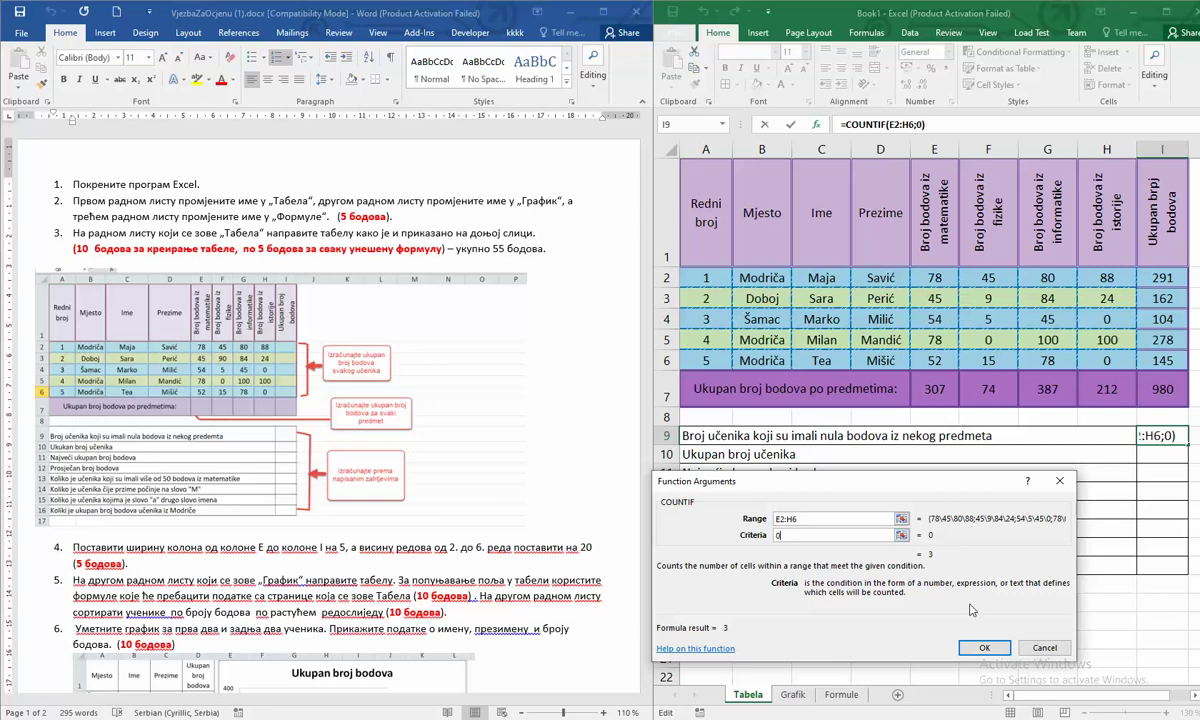
{"action": "left_click", "coordinate": [984, 647]}
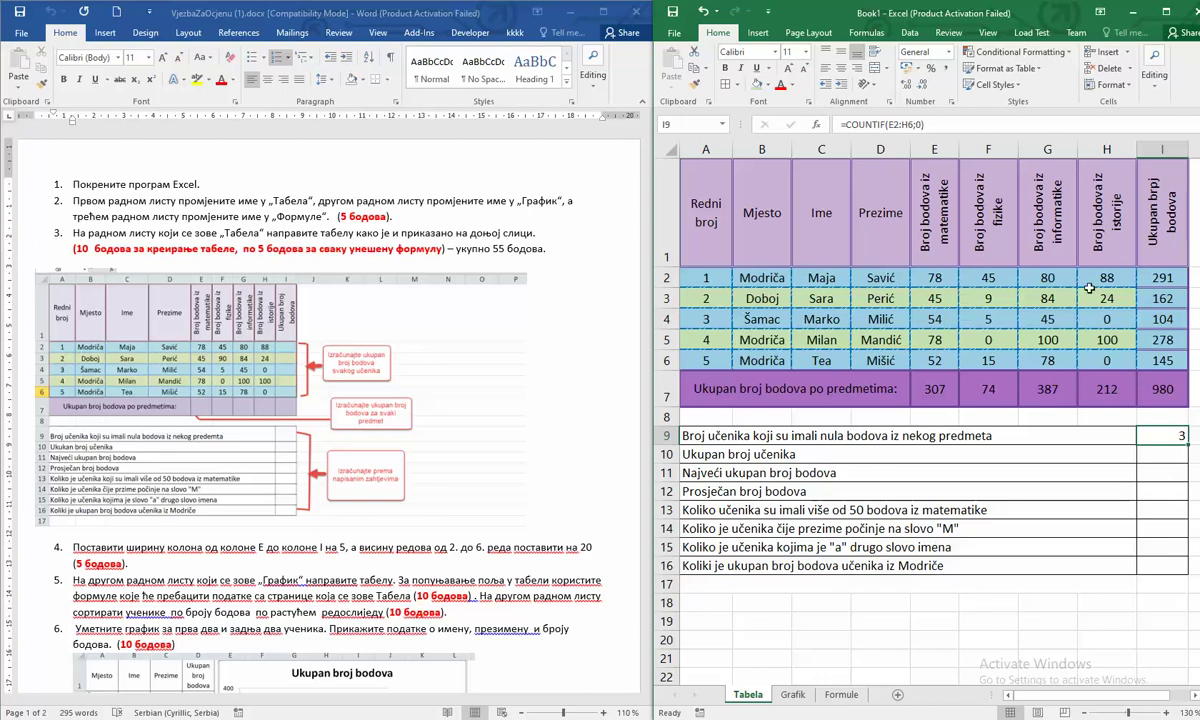
{"action": "left_click", "coordinate": [1158, 453]}
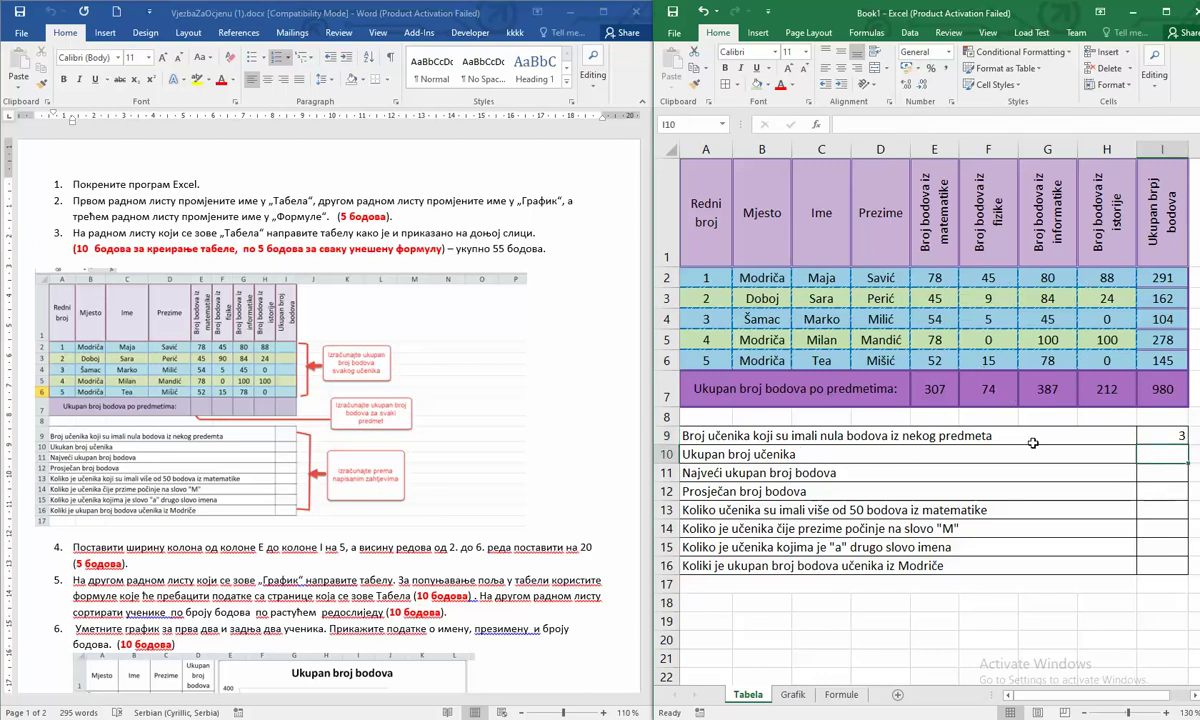
Step: Count the students in I10 with =COUNTA(B2:B6), giving 5
{"action": "left_click", "coordinate": [816, 125]}
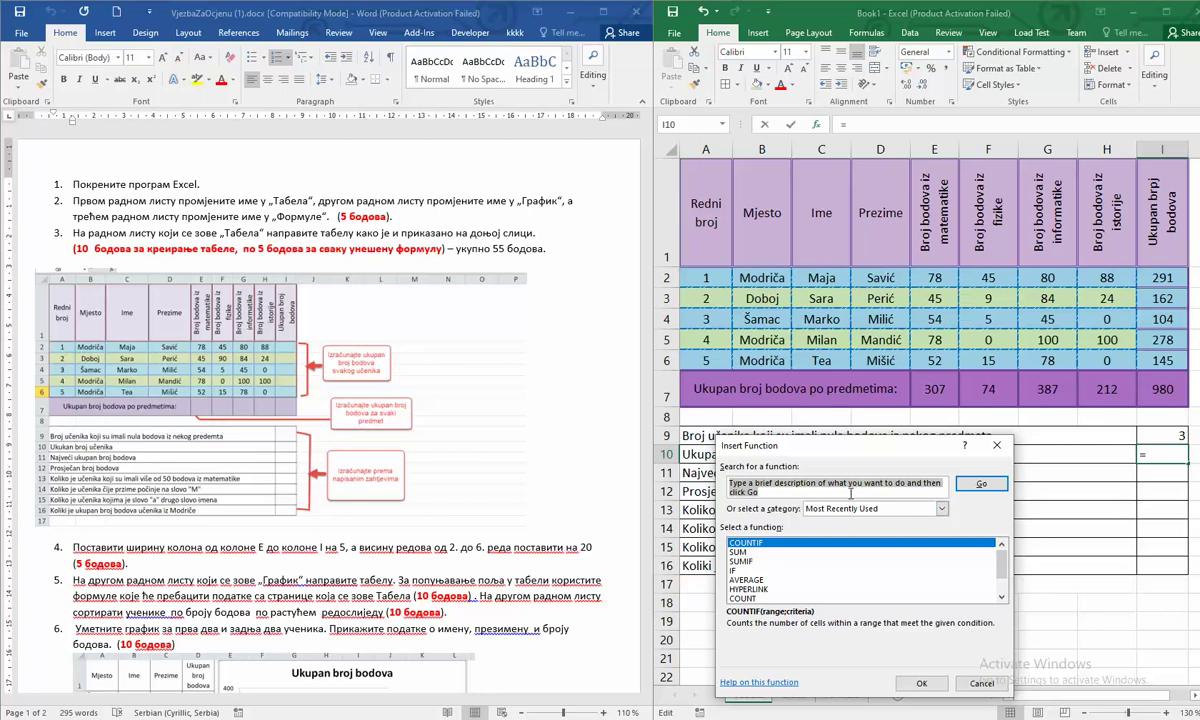
{"action": "type", "text": "count"}
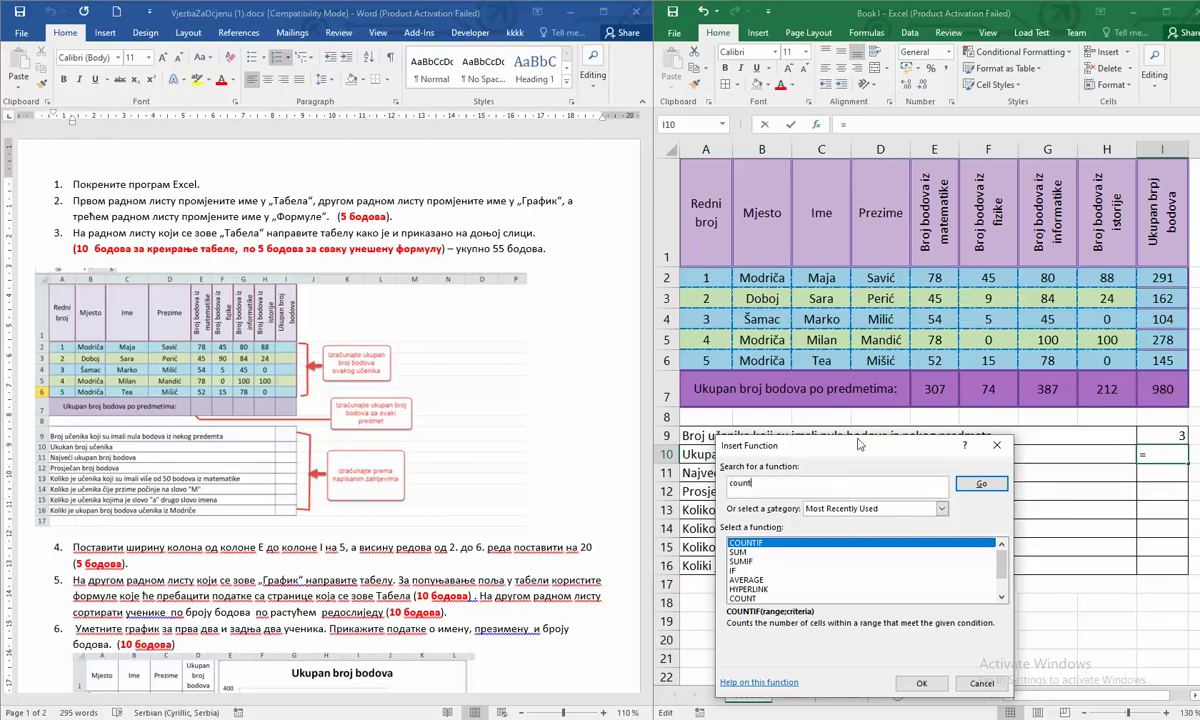
{"action": "key", "text": "Return"}
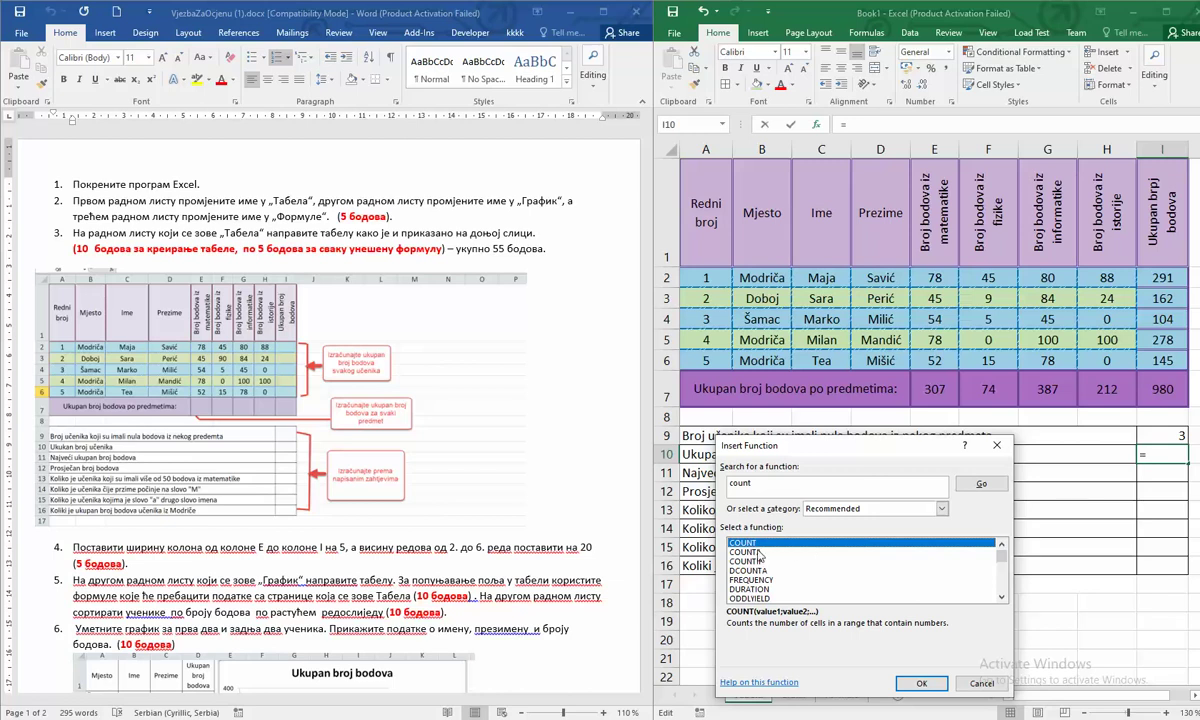
{"action": "left_click", "coordinate": [744, 551]}
{"action": "left_click", "coordinate": [921, 683]}
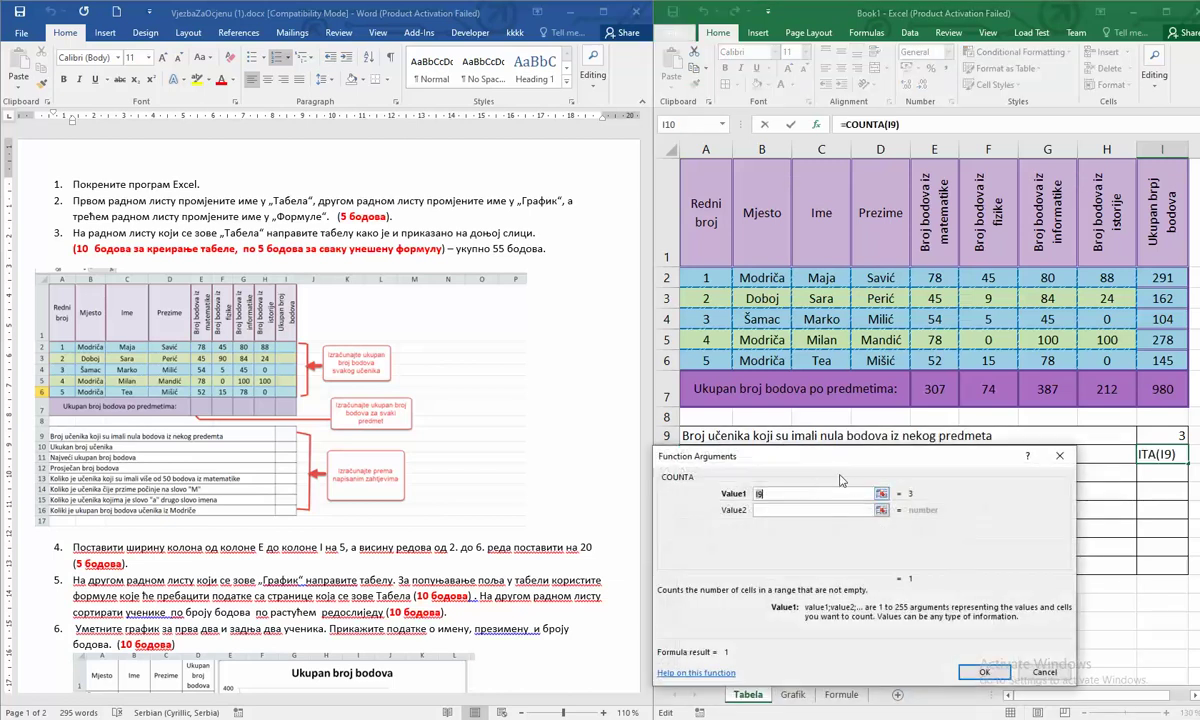
{"action": "mouse_move", "coordinate": [762, 278]}
{"action": "left_mouse_down"}
{"action": "mouse_move", "coordinate": [757, 337]}
{"action": "mouse_move", "coordinate": [778, 366]}
{"action": "left_mouse_up"}
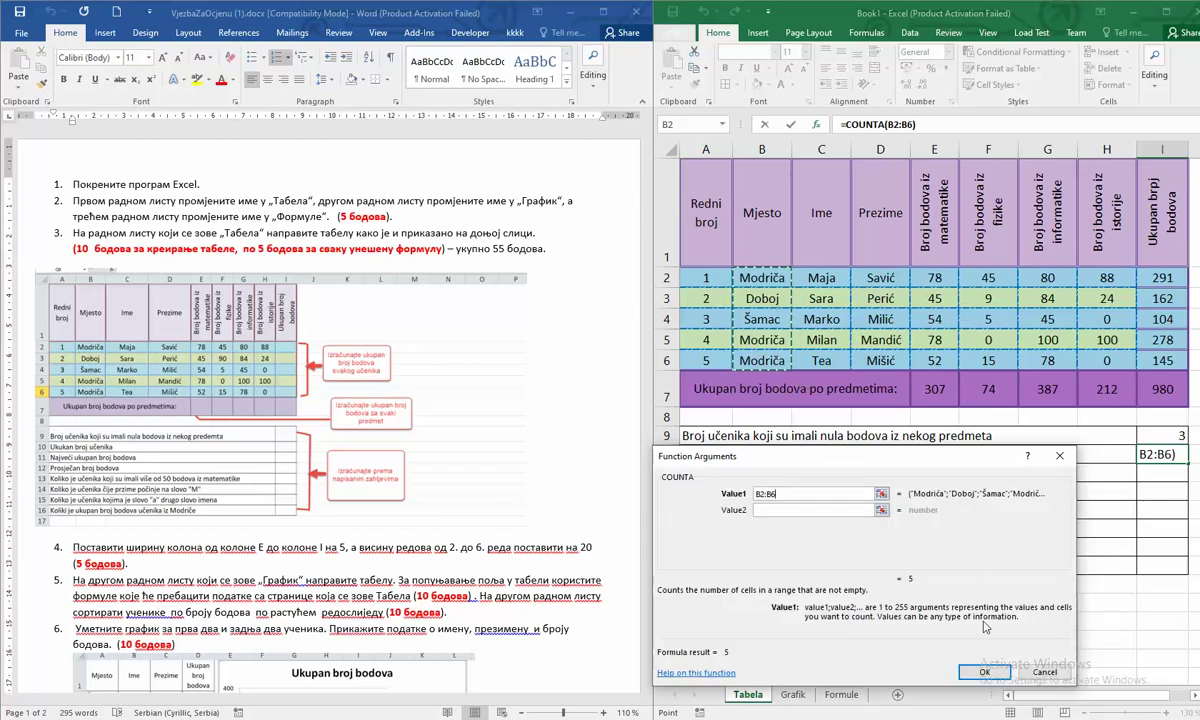
{"action": "left_click", "coordinate": [984, 671]}
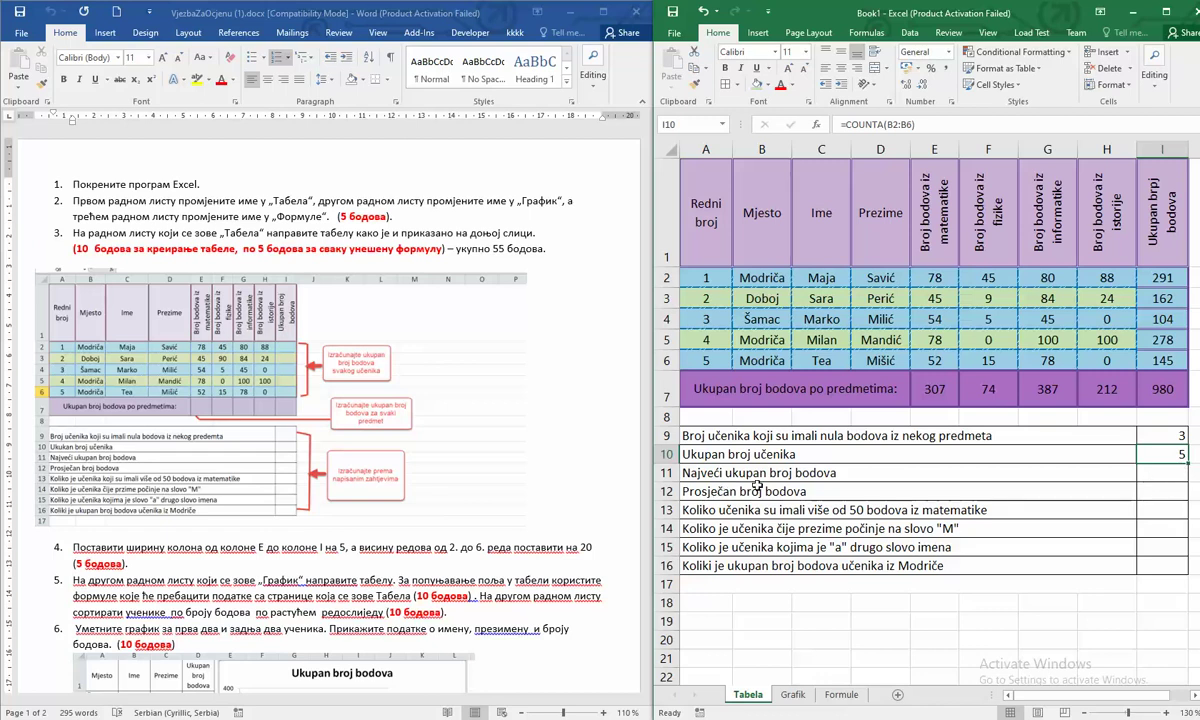
{"action": "key", "text": "Down"}
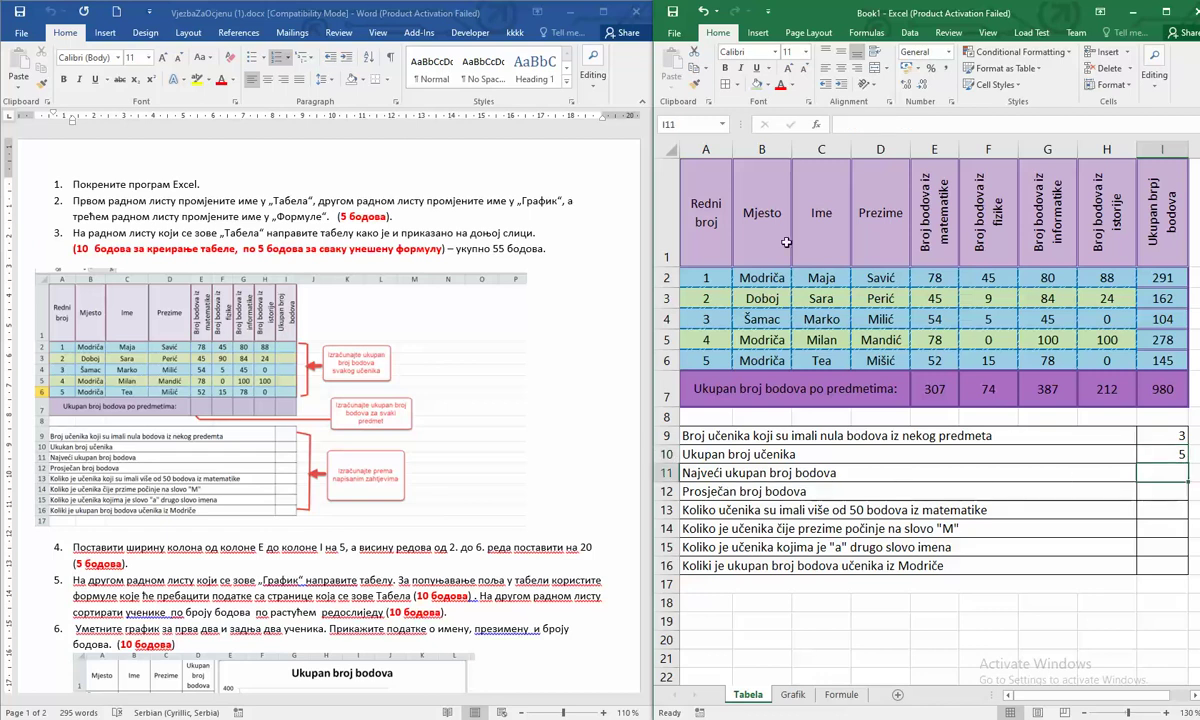
Step: Find the highest total in I11 with =MAX(I2:I6), giving 291
{"action": "left_click", "coordinate": [820, 125]}
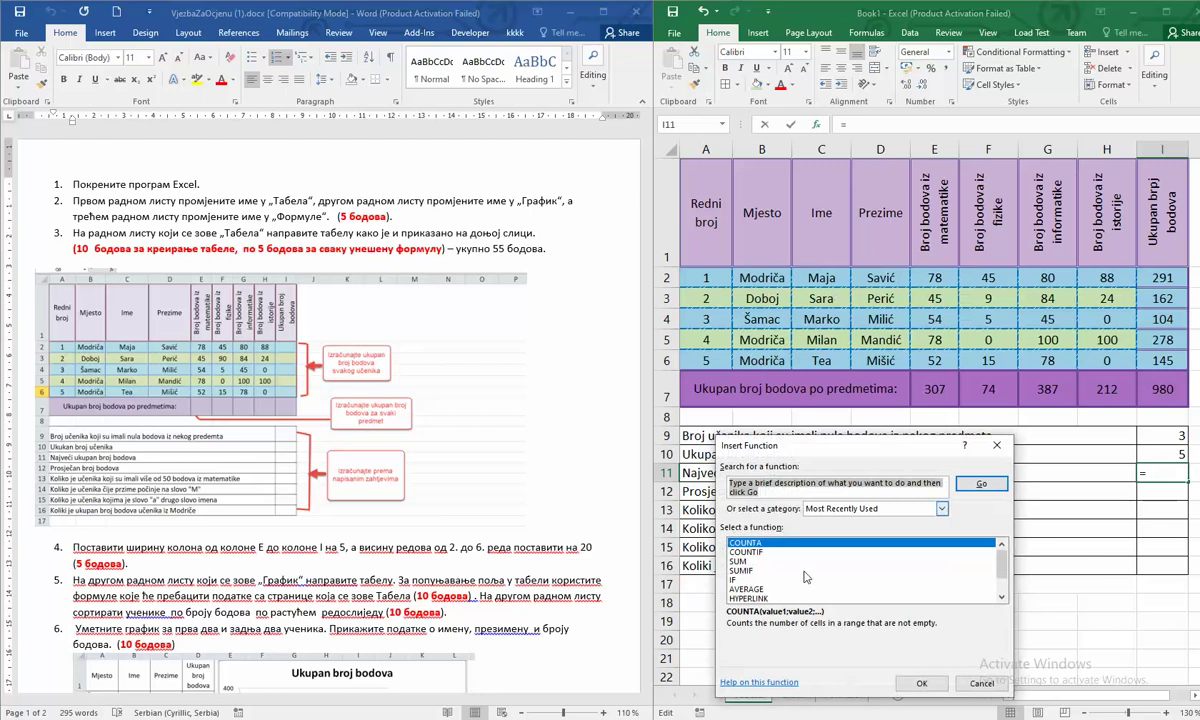
{"action": "type", "text": "max"}
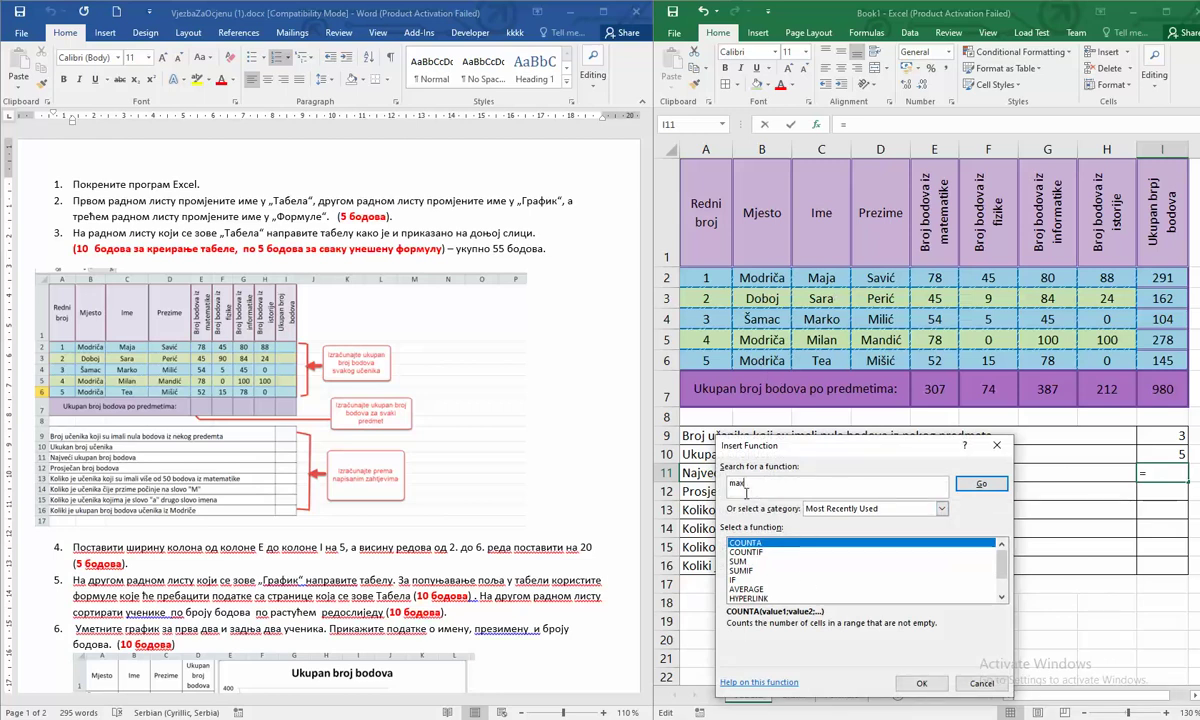
{"action": "key", "text": "Return"}
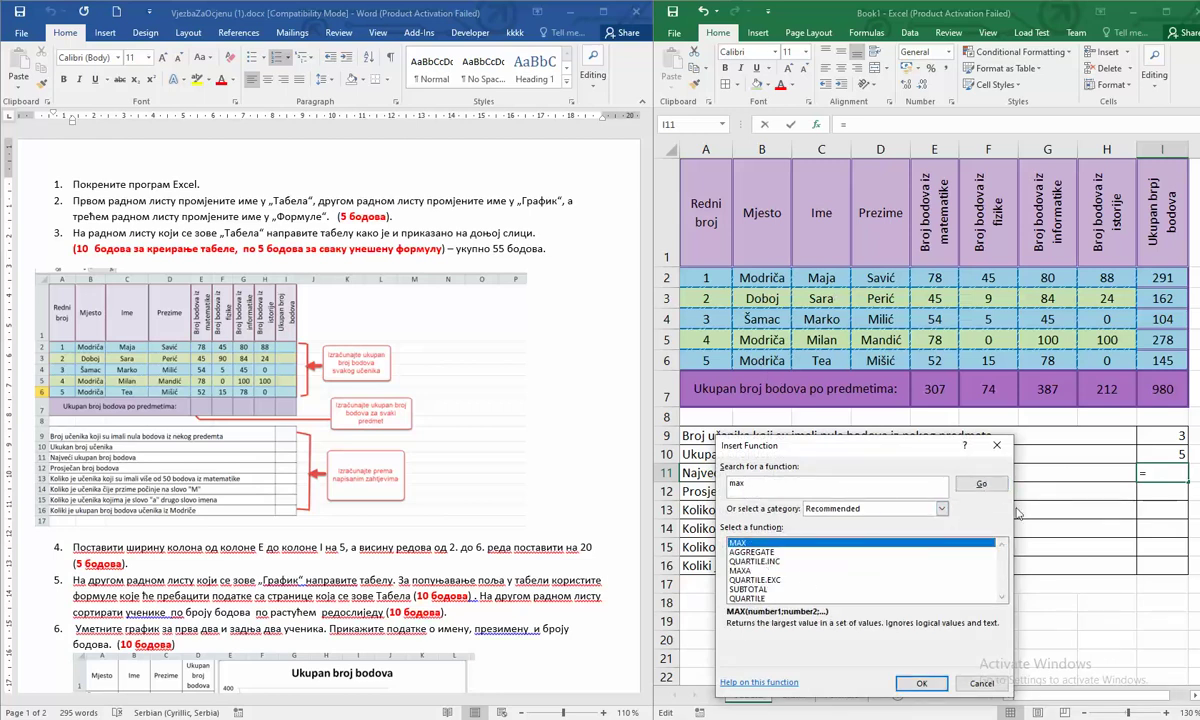
{"action": "left_click", "coordinate": [921, 683]}
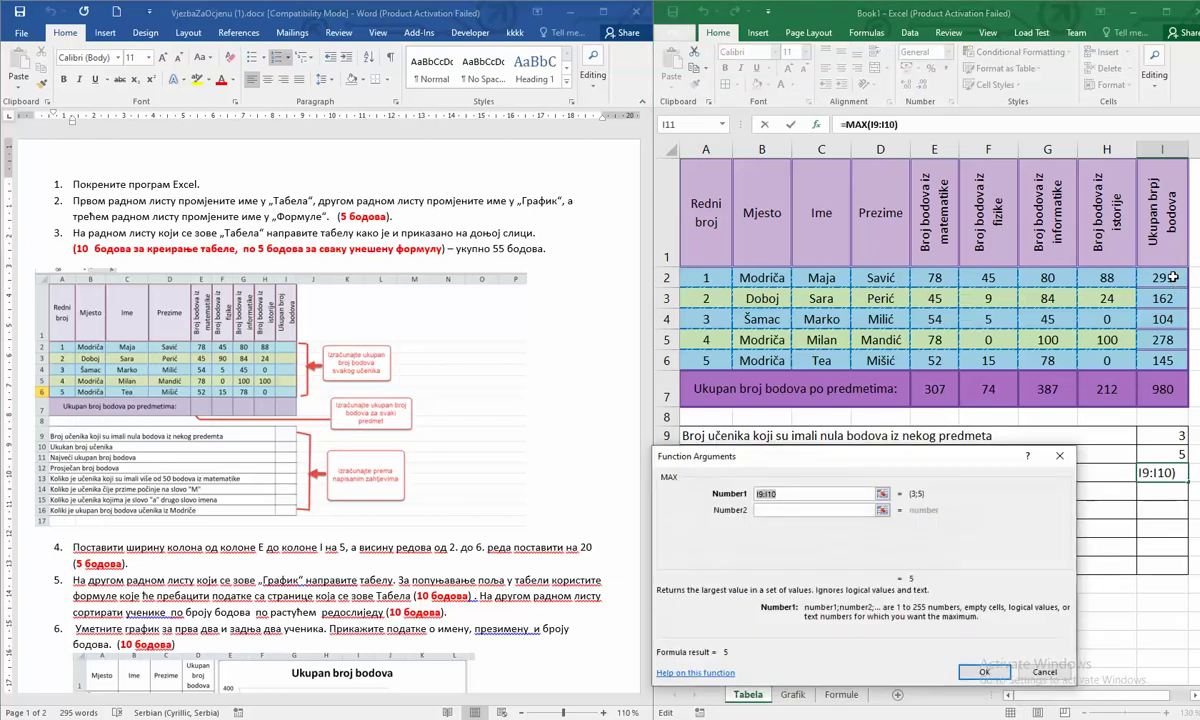
{"action": "left_click_drag", "start_coordinate": [1172, 277], "coordinate": [1160, 360]}
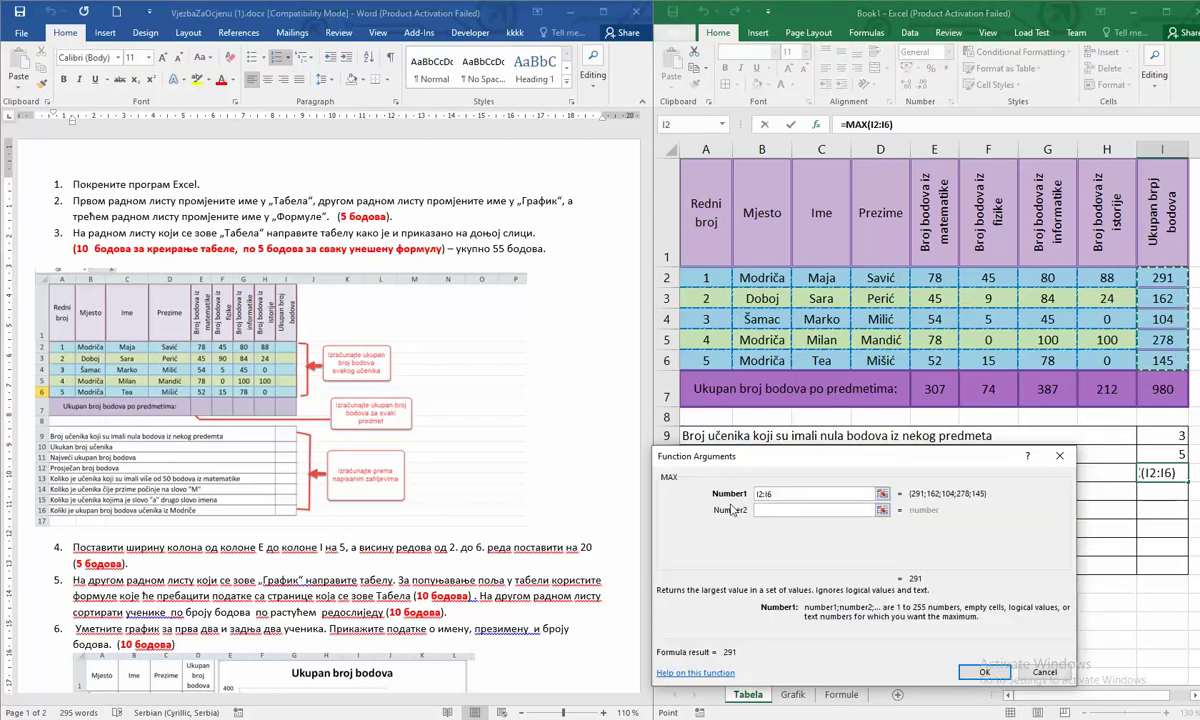
{"action": "left_click", "coordinate": [988, 670]}
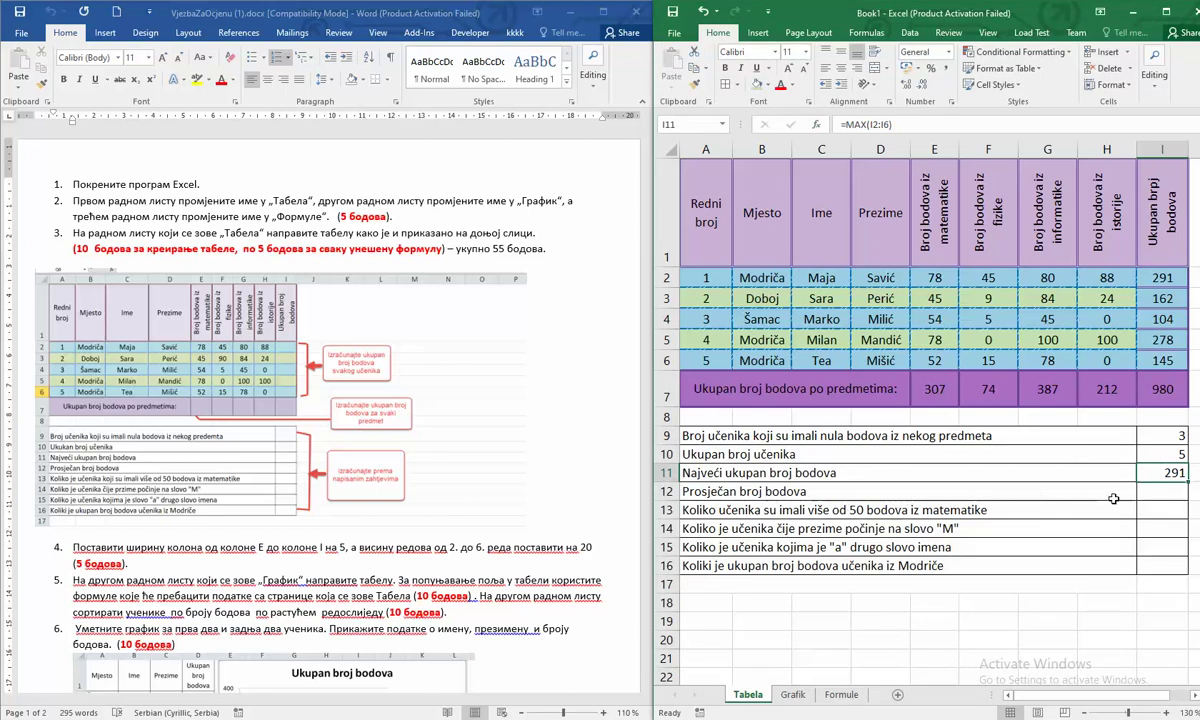
{"action": "left_click", "coordinate": [1159, 497]}
Step: Average the students' totals in I12 with =AVERAGE(I2:I6), giving 196
{"action": "left_click", "coordinate": [816, 124]}
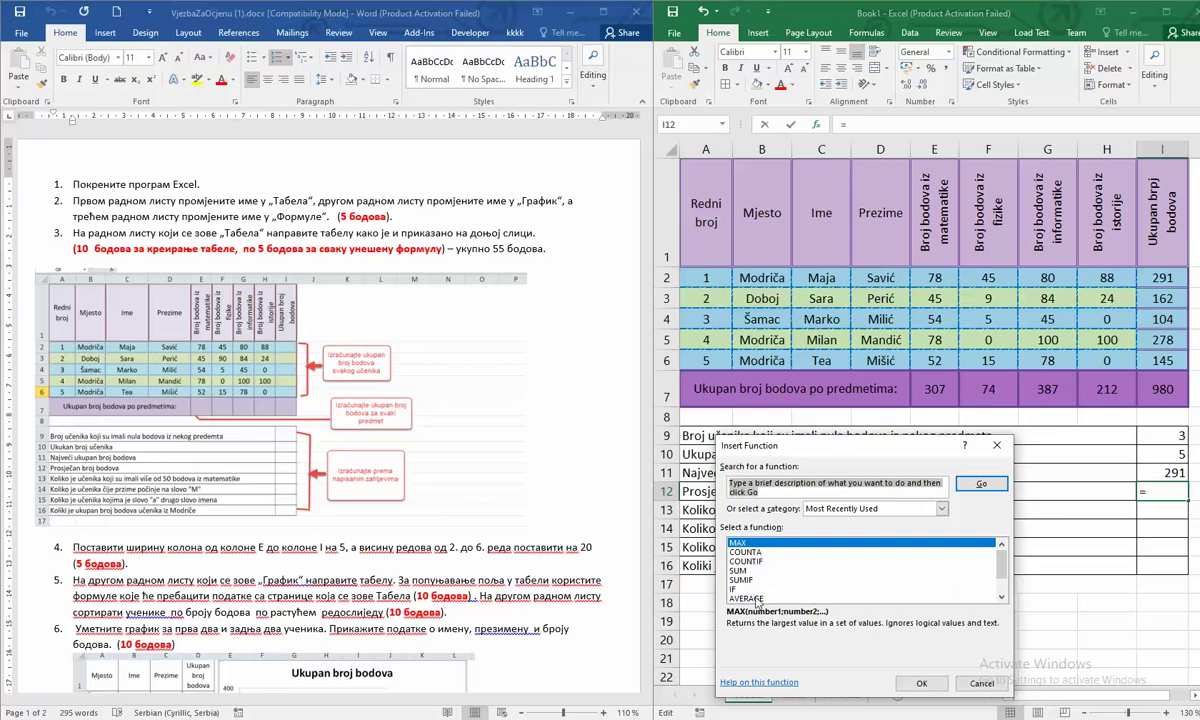
{"action": "double_click", "coordinate": [757, 598]}
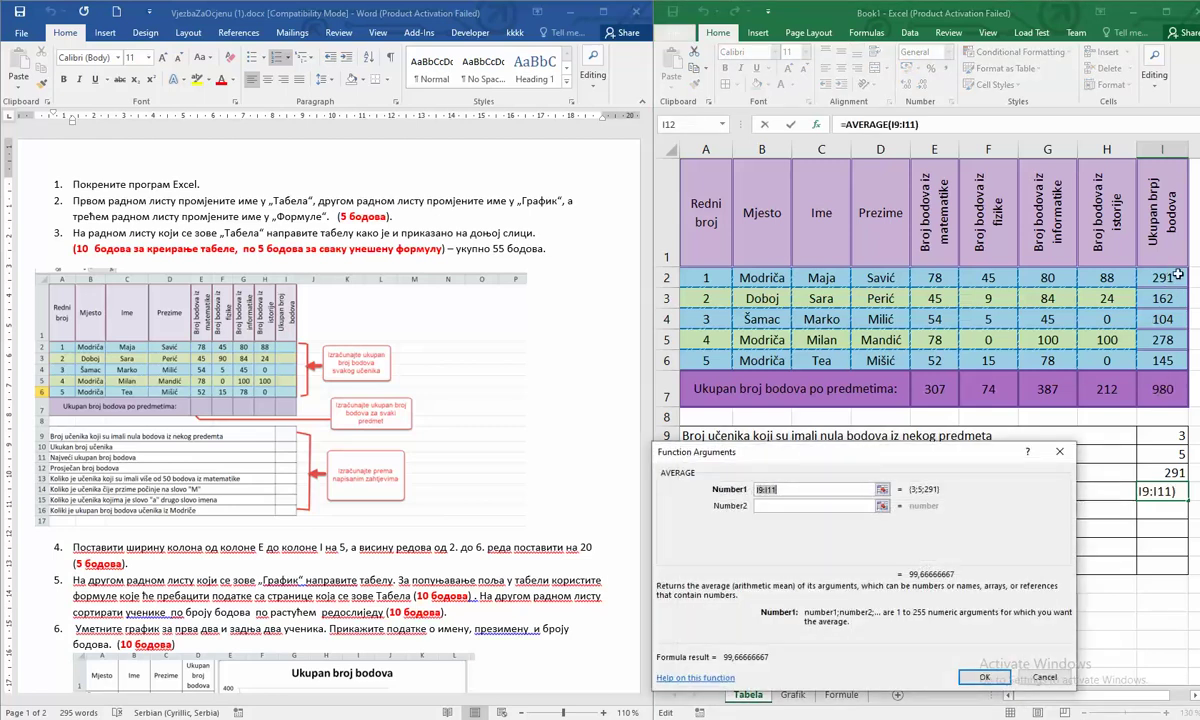
{"action": "left_click_drag", "start_coordinate": [1168, 278], "coordinate": [1172, 356]}
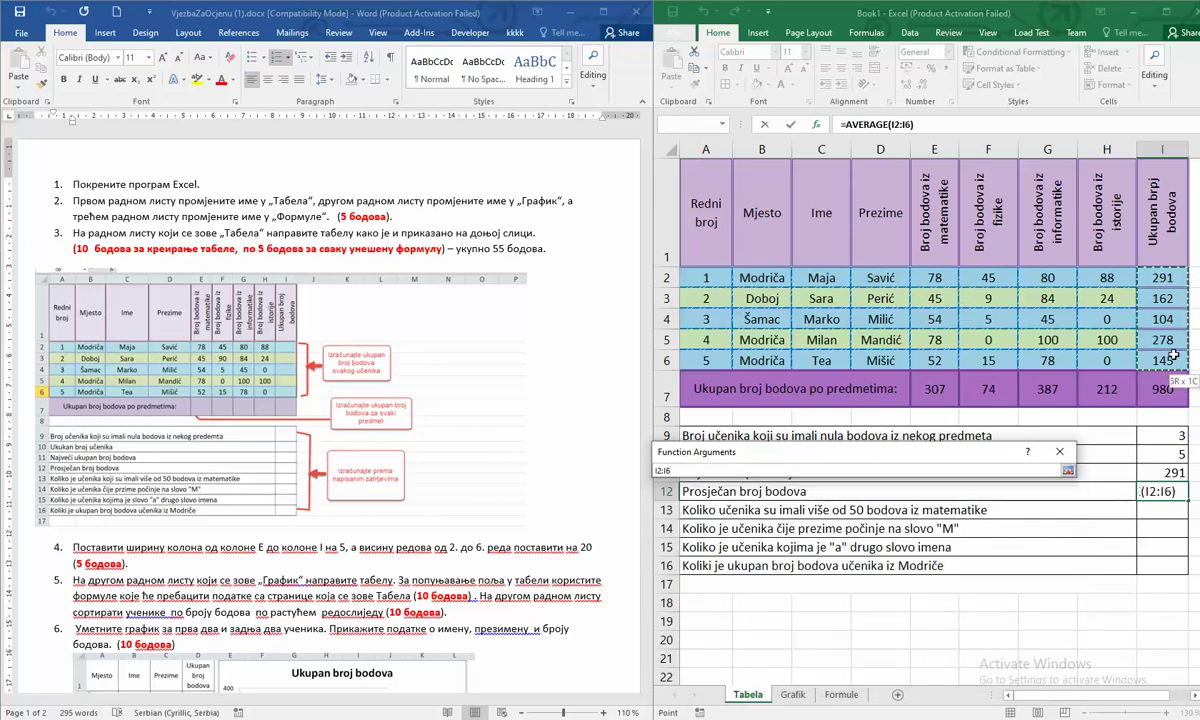
{"action": "left_click_drag", "start_coordinate": [1172, 356], "coordinate": [1172, 356]}
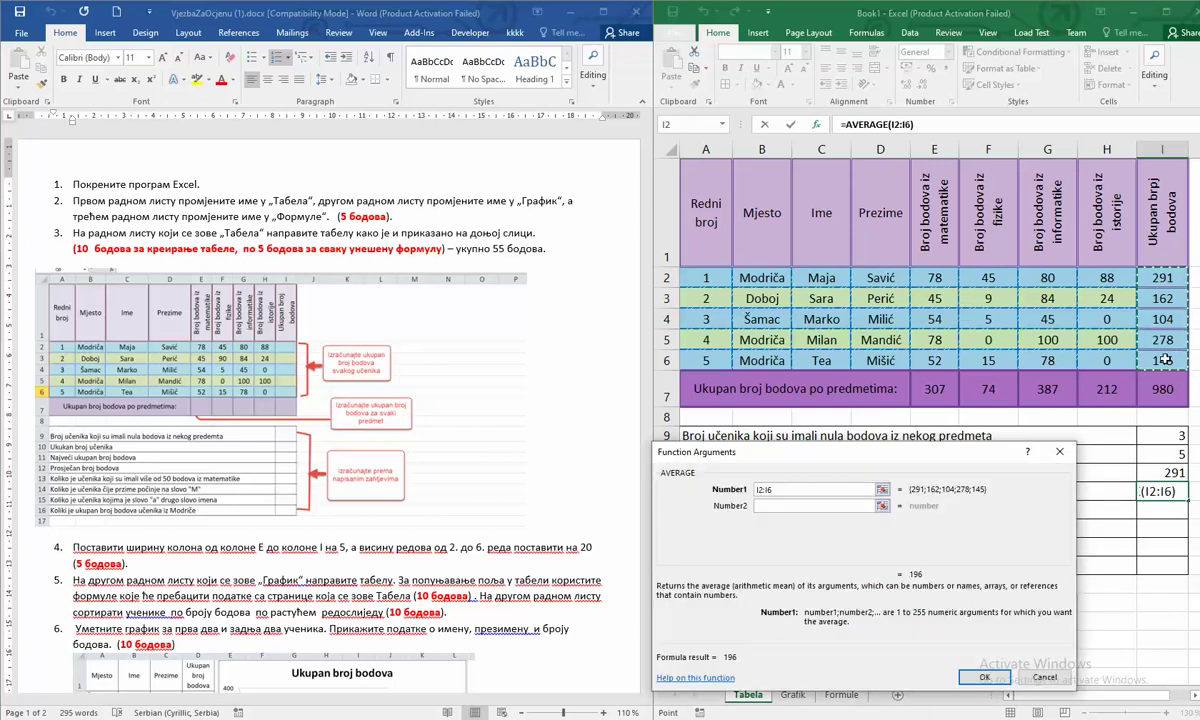
{"action": "key", "text": "Return"}
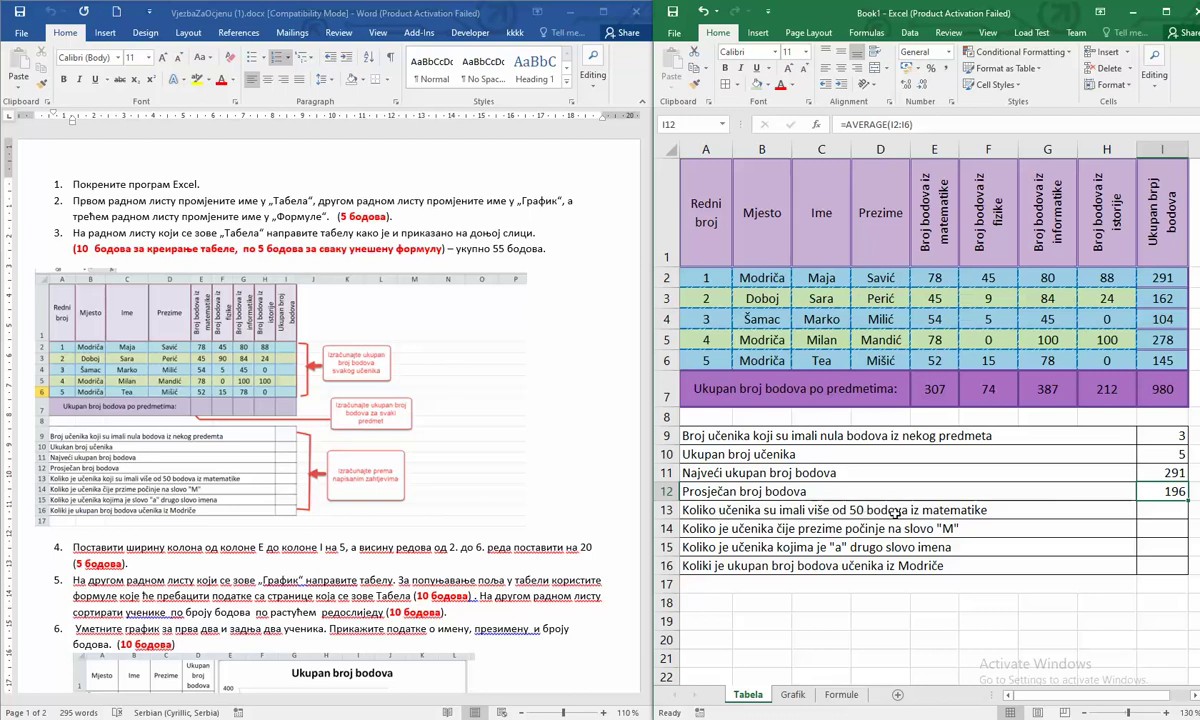
{"action": "left_click", "coordinate": [1153, 509]}
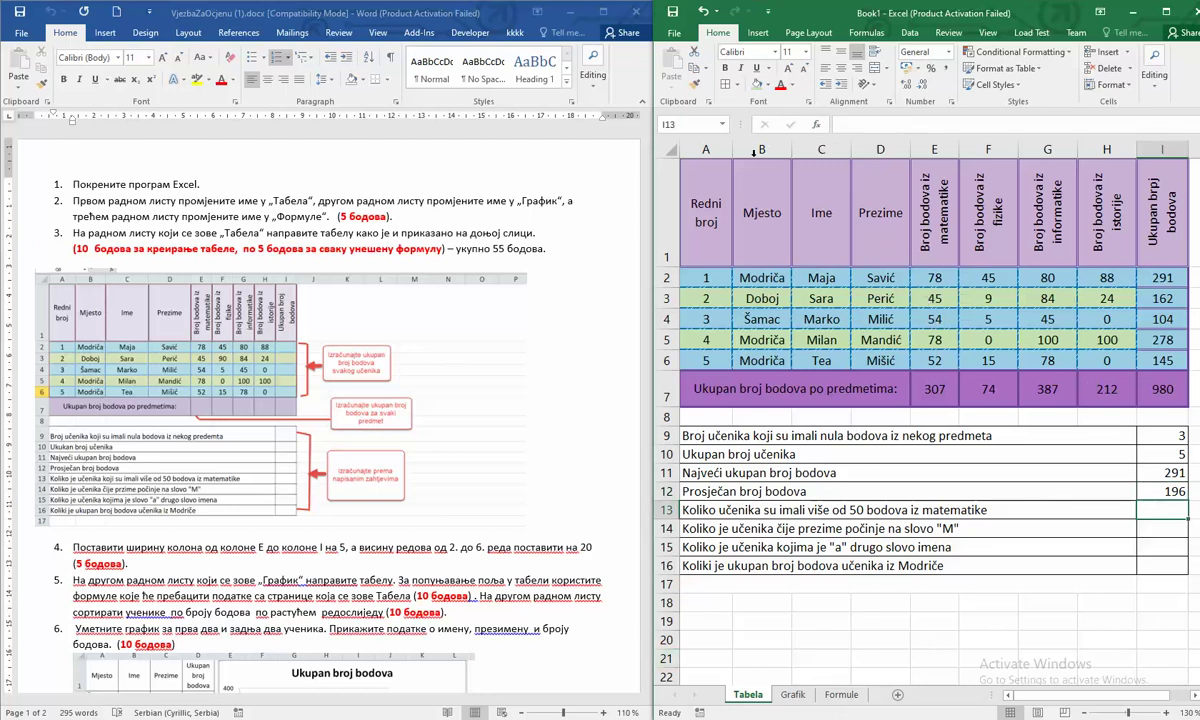
Step: Count maths scores above 50 in I13 with =COUNTIF(E2:E6;">50"), giving 4
{"action": "left_click", "coordinate": [820, 125]}
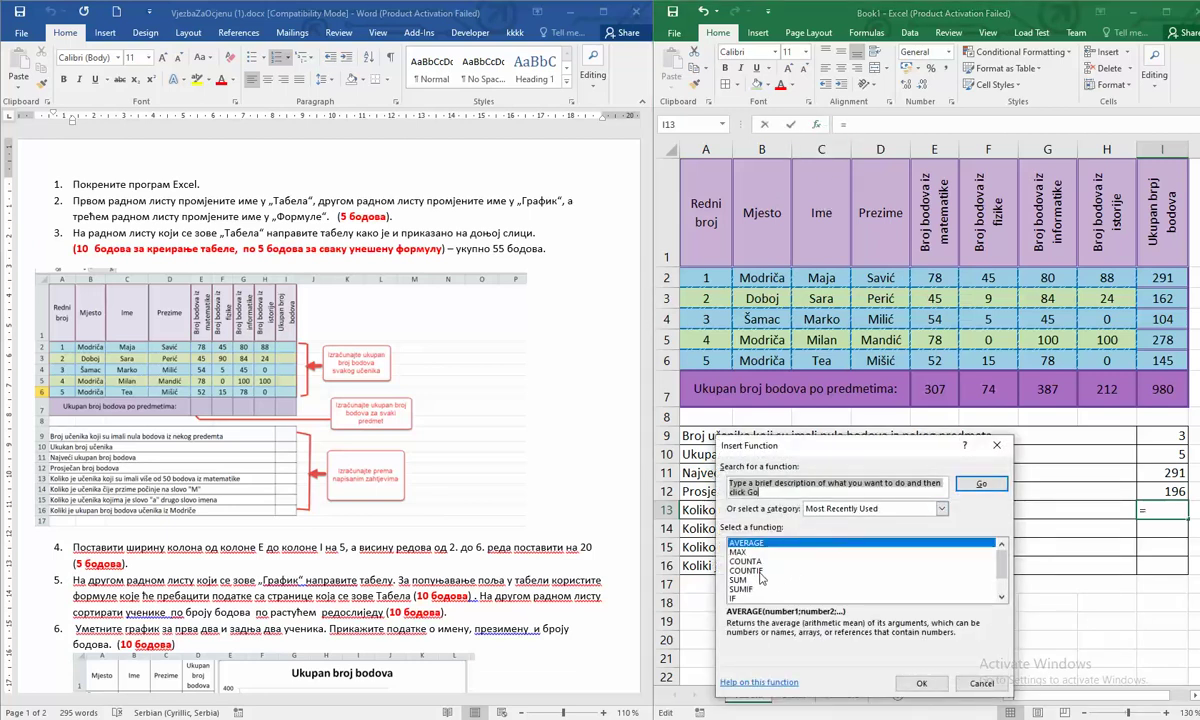
{"action": "double_click", "coordinate": [745, 570]}
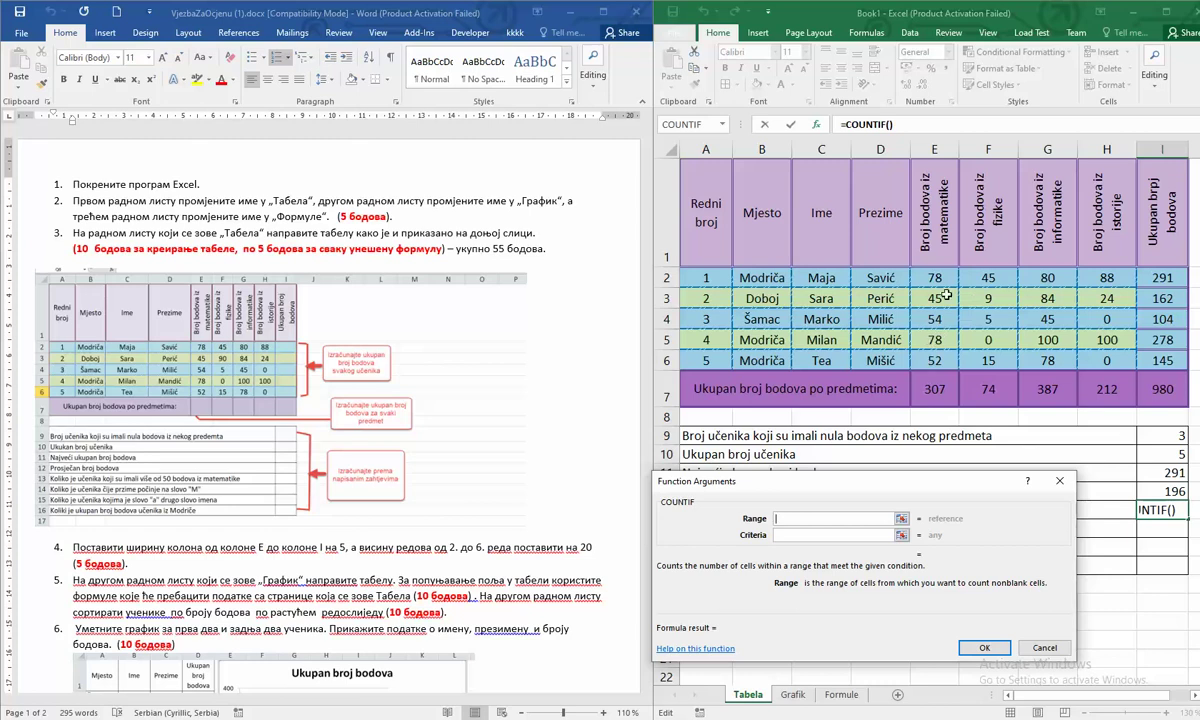
{"action": "left_click_drag", "start_coordinate": [941, 278], "coordinate": [935, 358]}
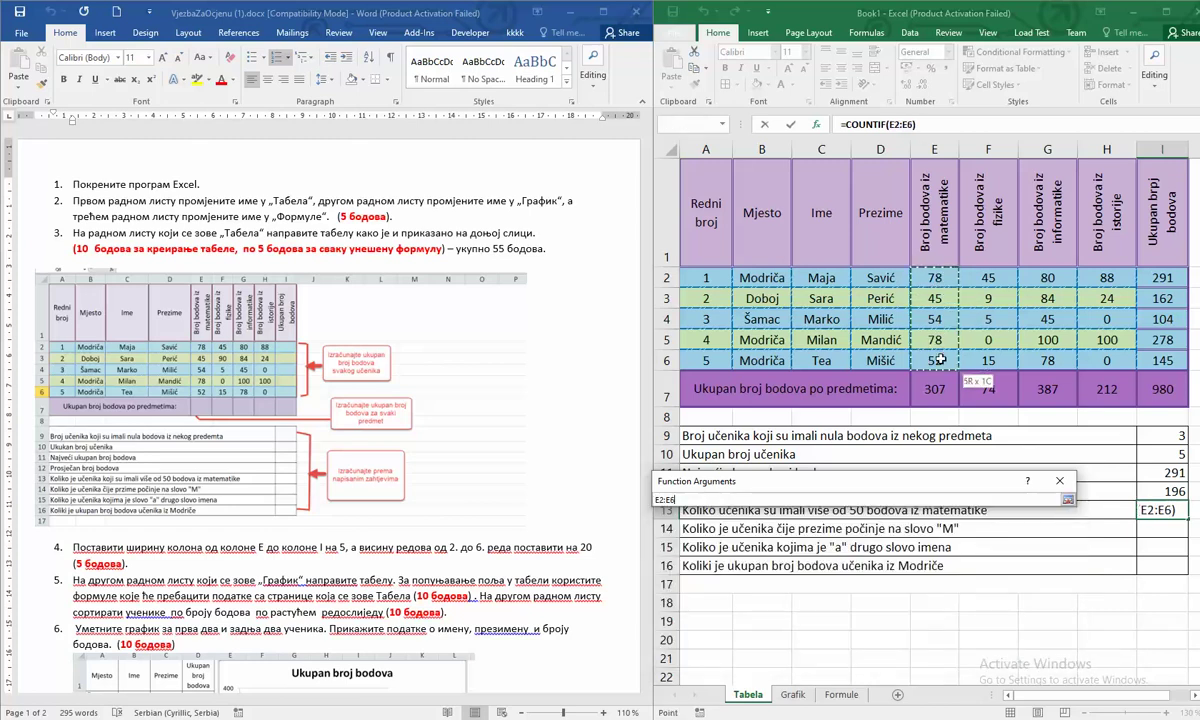
{"action": "left_click", "coordinate": [786, 537]}
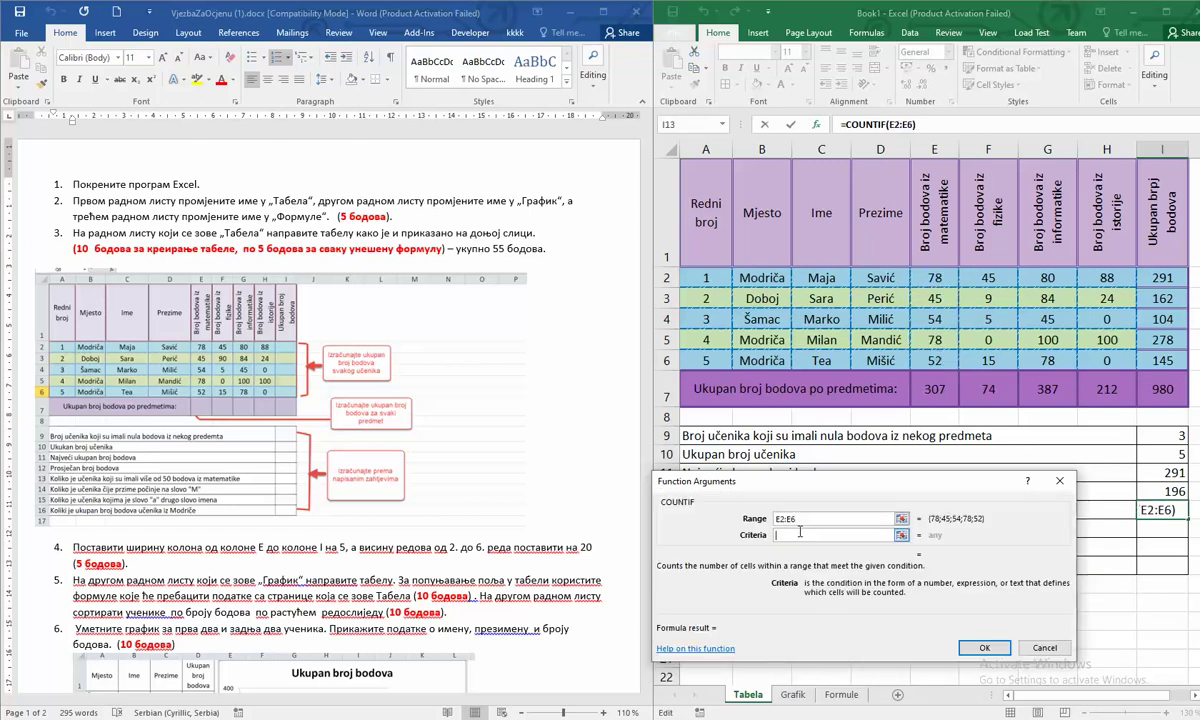
{"action": "type", "text": ">5"}
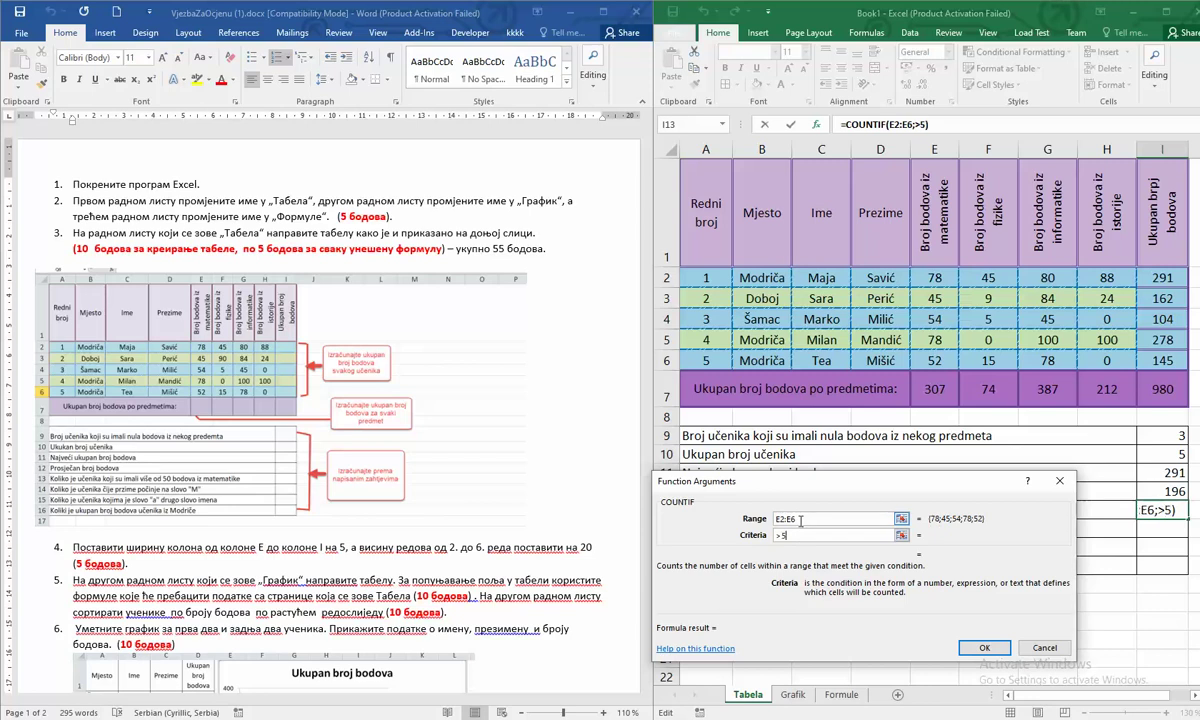
{"action": "type", "text": "0"}
{"action": "left_click", "coordinate": [997, 654]}
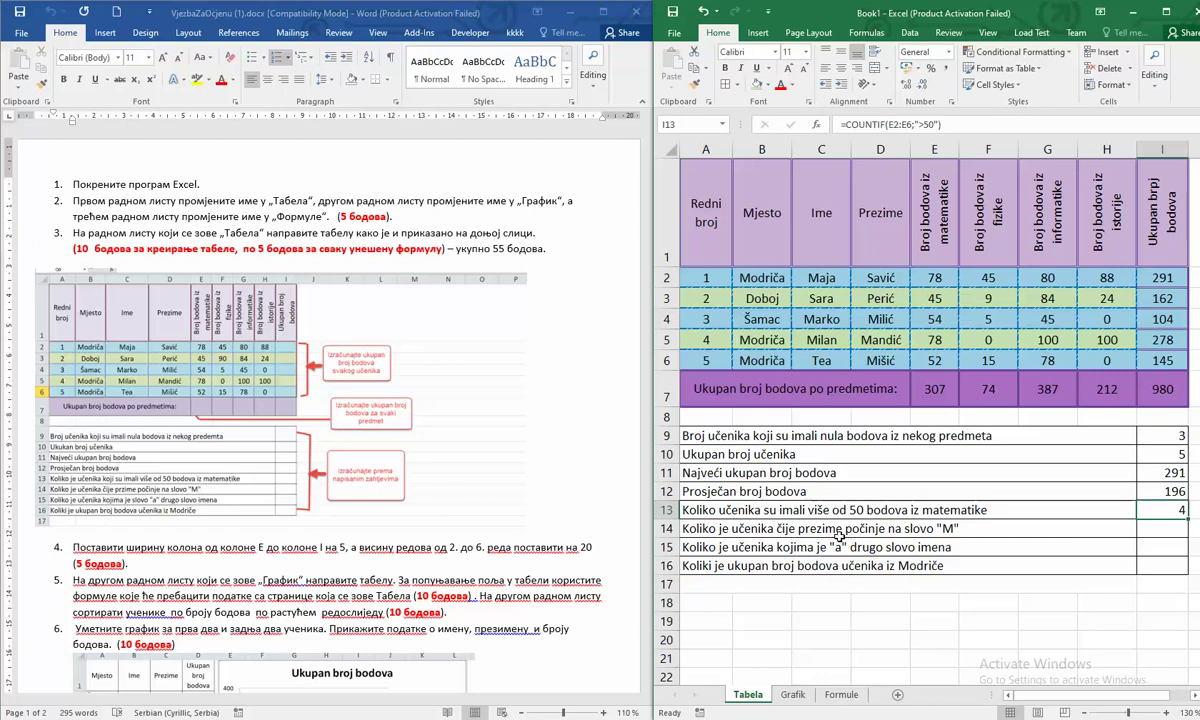
{"action": "left_click", "coordinate": [1176, 529]}
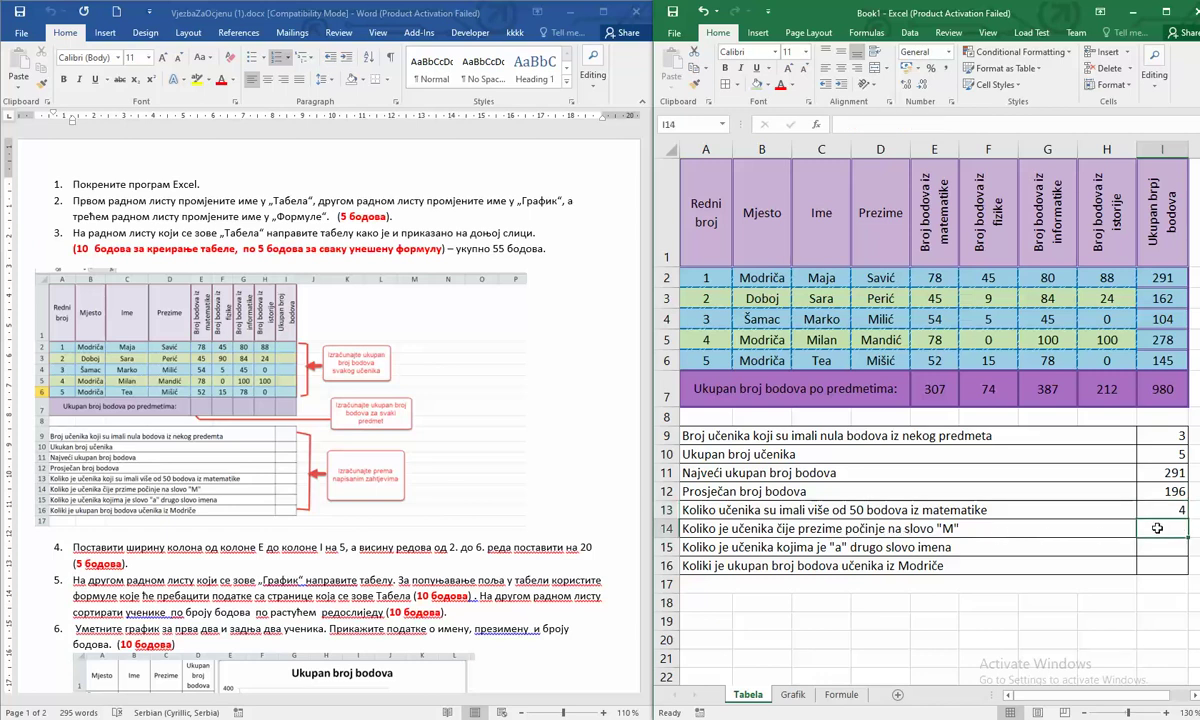
Step: Count surnames starting with M in I14 with =COUNTIF(D2:D6;"M*"), giving 3
{"action": "left_click", "coordinate": [818, 127]}
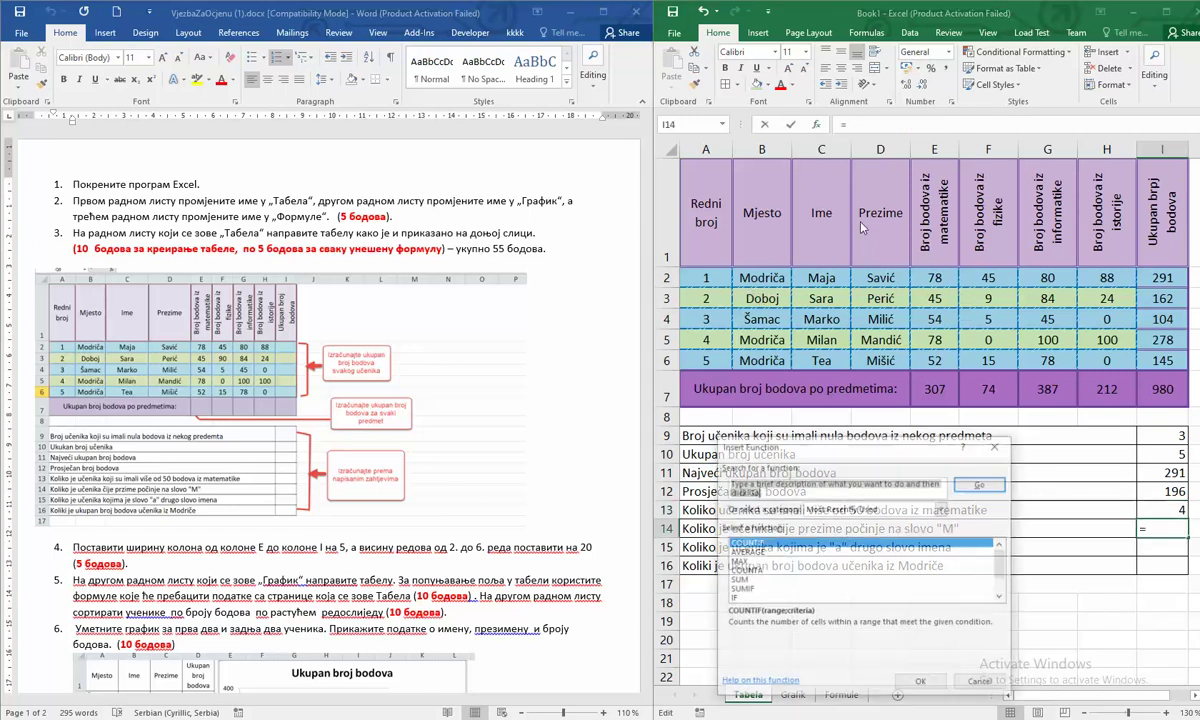
{"action": "left_click", "coordinate": [921, 684]}
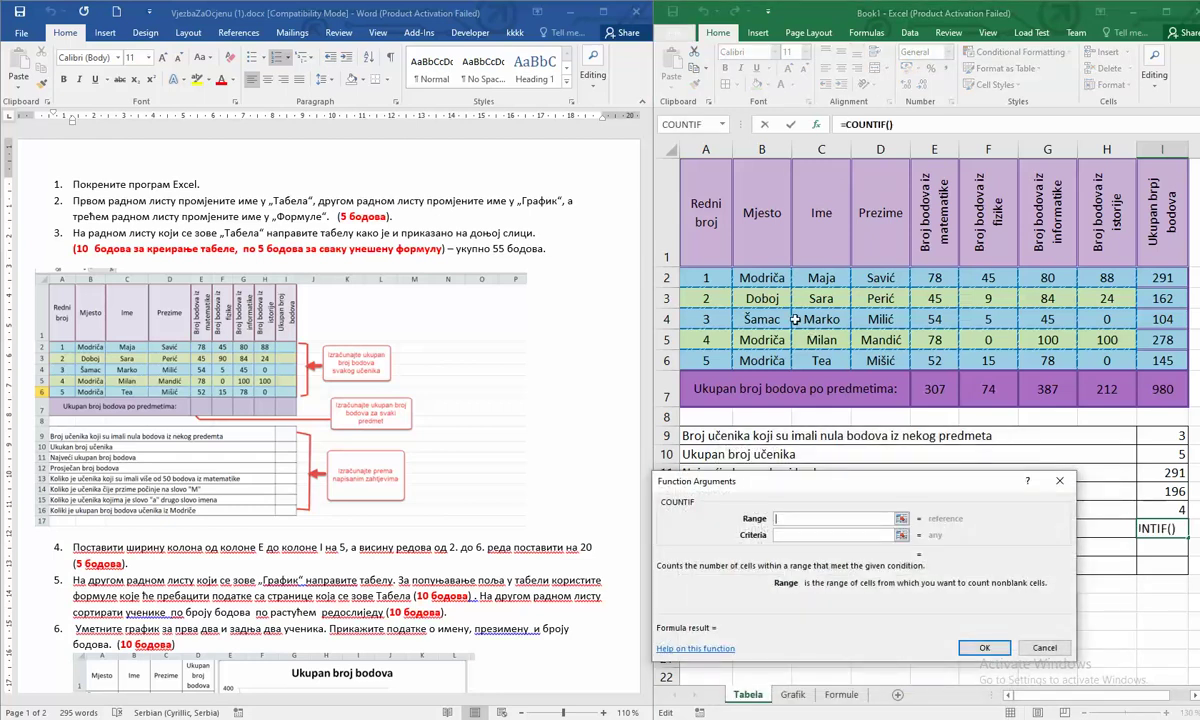
{"action": "left_click_drag", "start_coordinate": [884, 284], "coordinate": [872, 358]}
{"action": "left_click", "coordinate": [795, 537]}
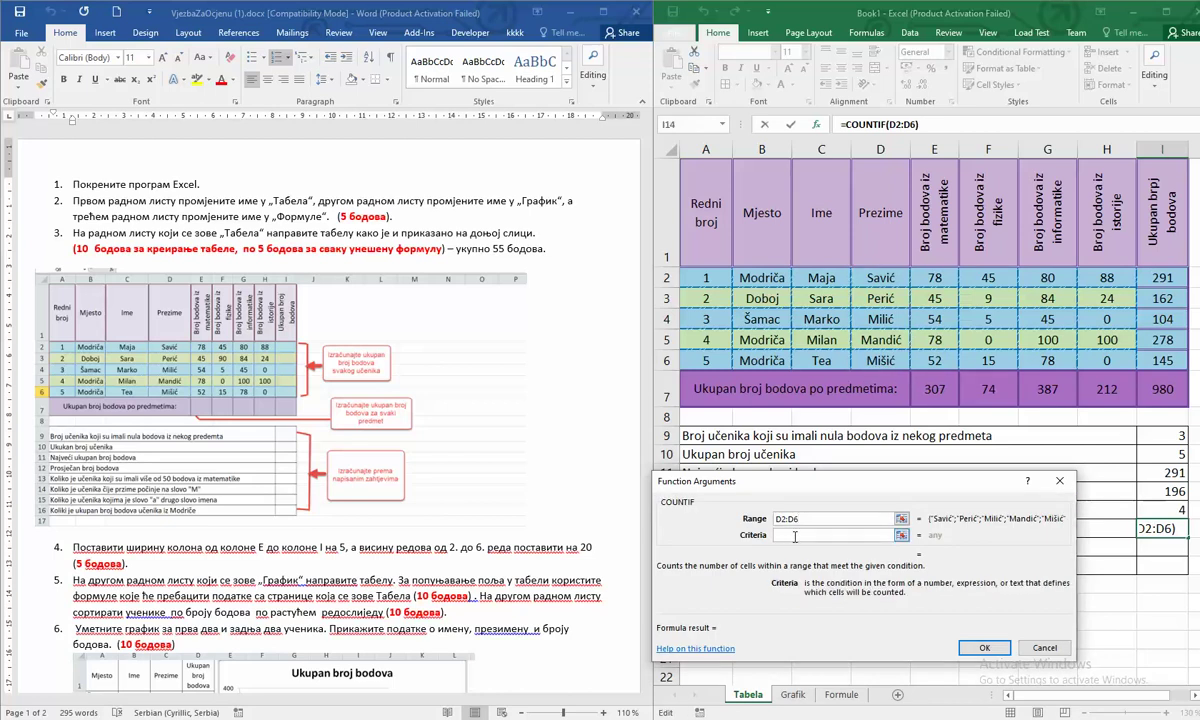
{"action": "type", "text": "M"}
{"action": "mouse_move", "coordinate": [866, 482]}
{"action": "left_mouse_down"}
{"action": "mouse_move", "coordinate": [973, 577]}
{"action": "mouse_move", "coordinate": [958, 574]}
{"action": "left_mouse_up"}
{"action": "type", "text": "*"}
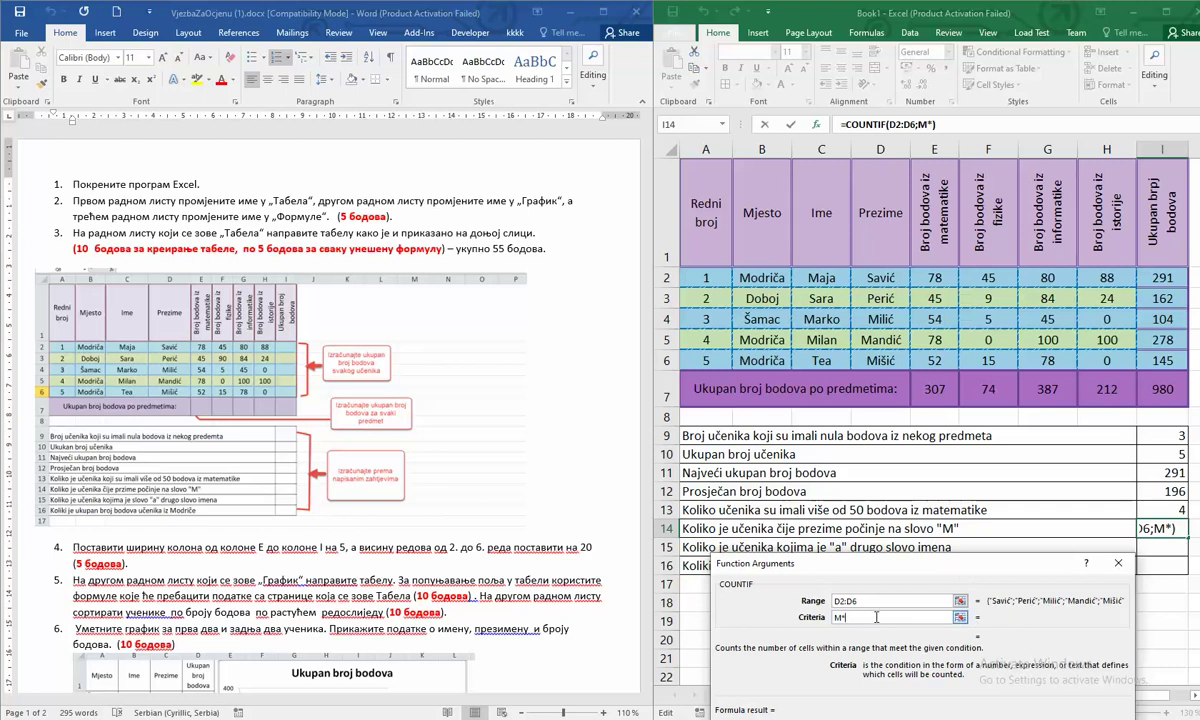
{"action": "key", "text": "Return"}
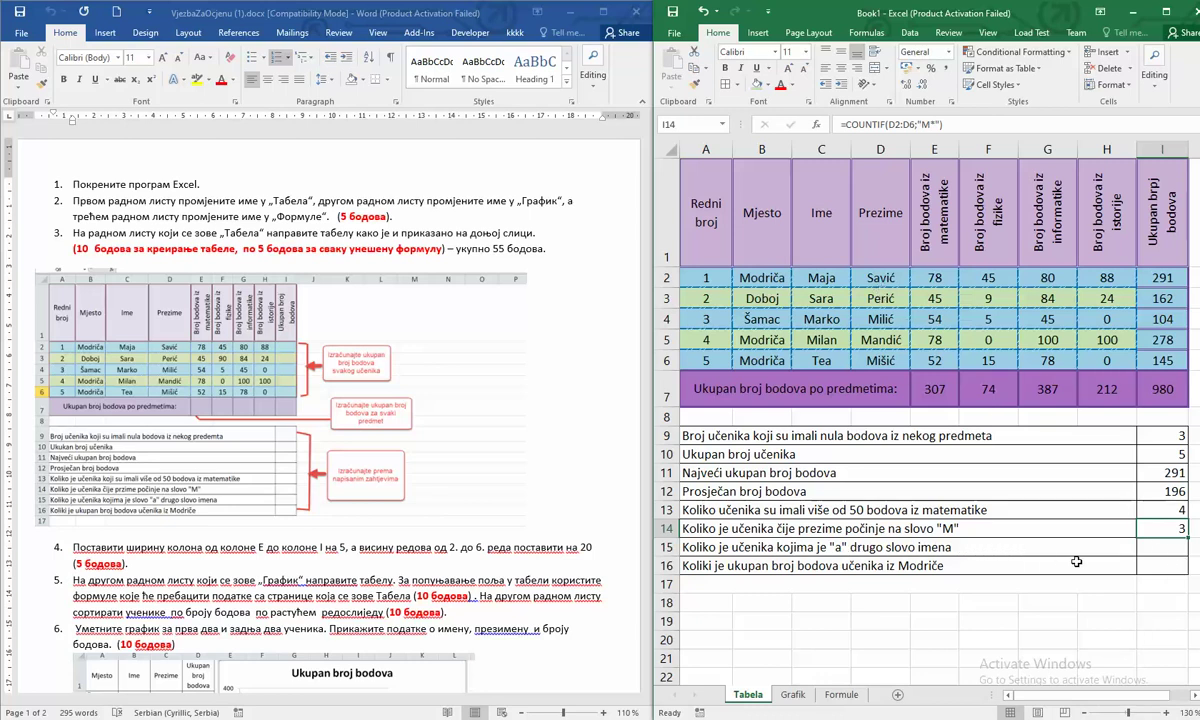
{"action": "key", "text": "Down"}
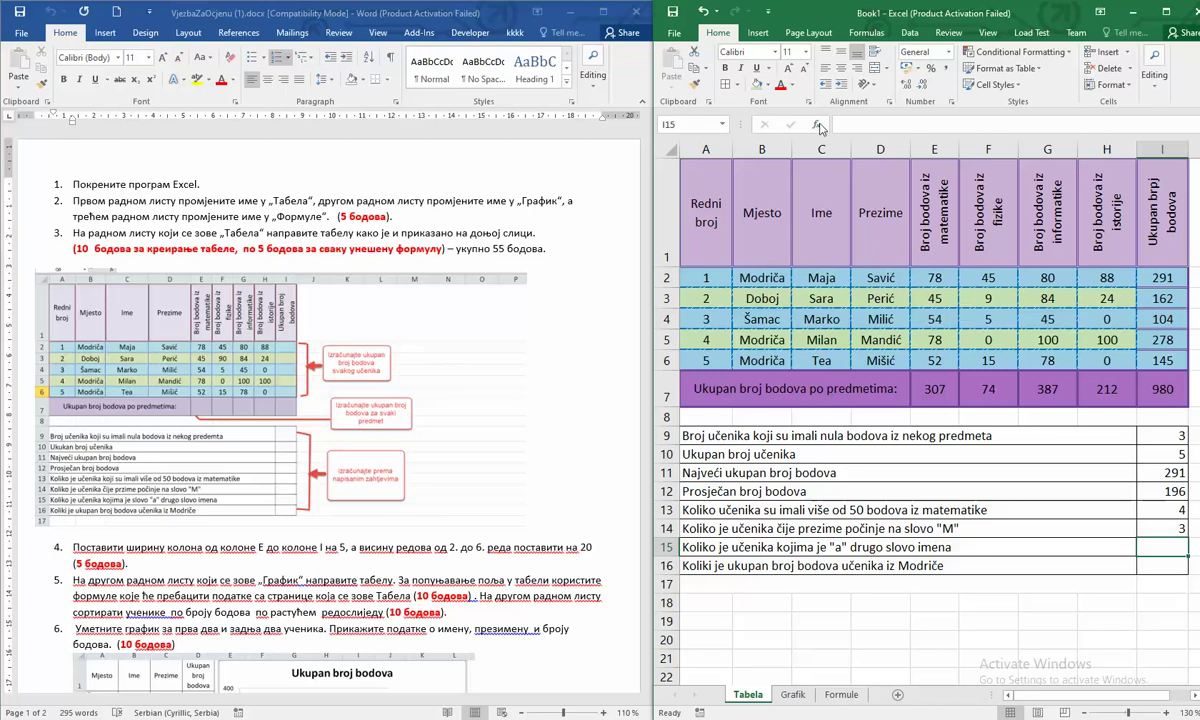
Step: Count first names with 'a' as second letter in I15 via =COUNTIF(C2:C6;"?a*"), giving 3
{"action": "left_click", "coordinate": [820, 127]}
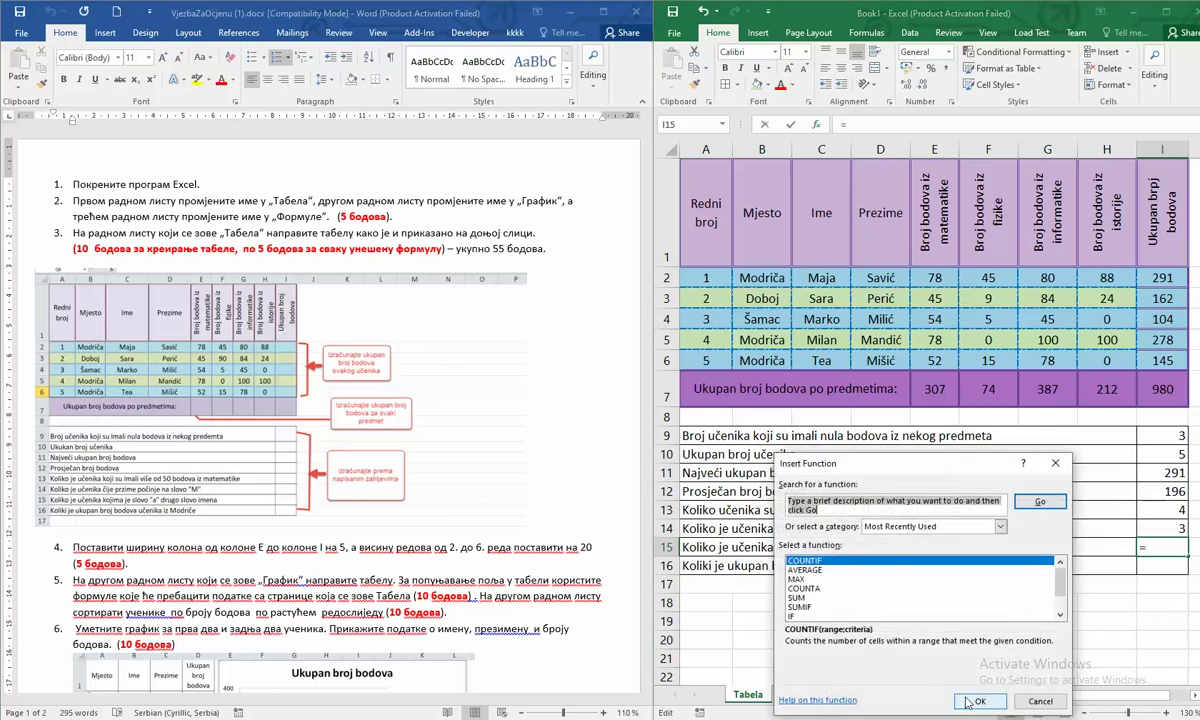
{"action": "left_click", "coordinate": [905, 659]}
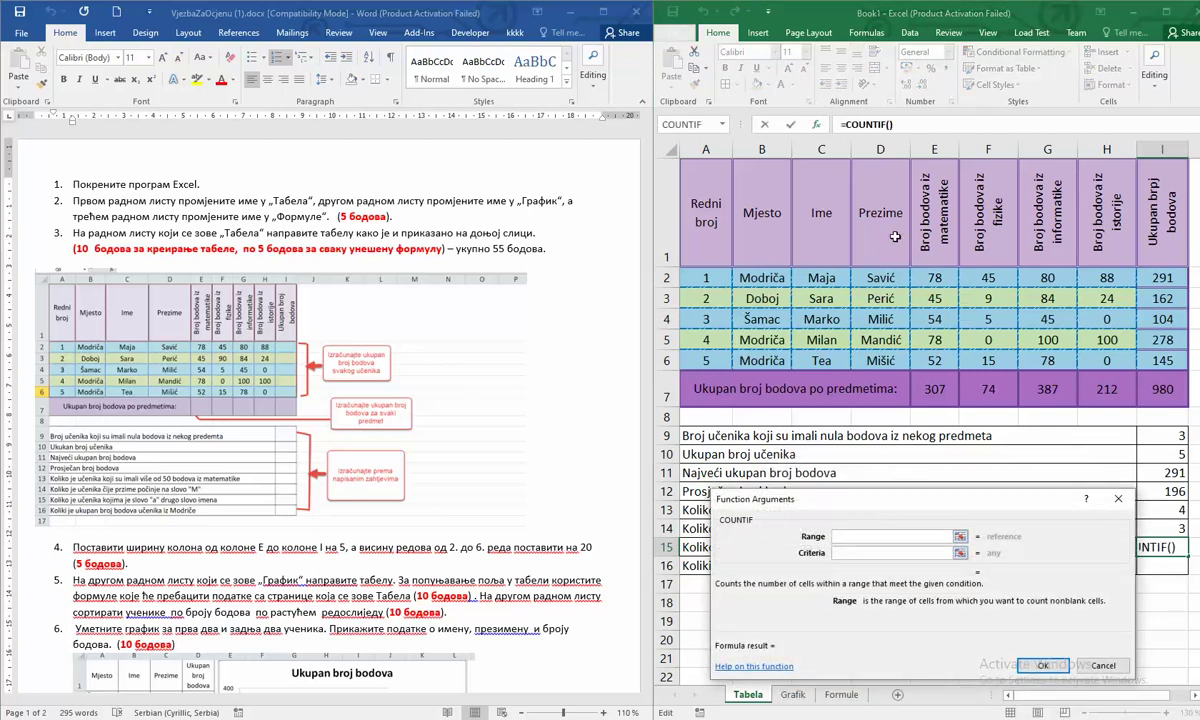
{"action": "left_click_drag", "start_coordinate": [810, 280], "coordinate": [822, 357]}
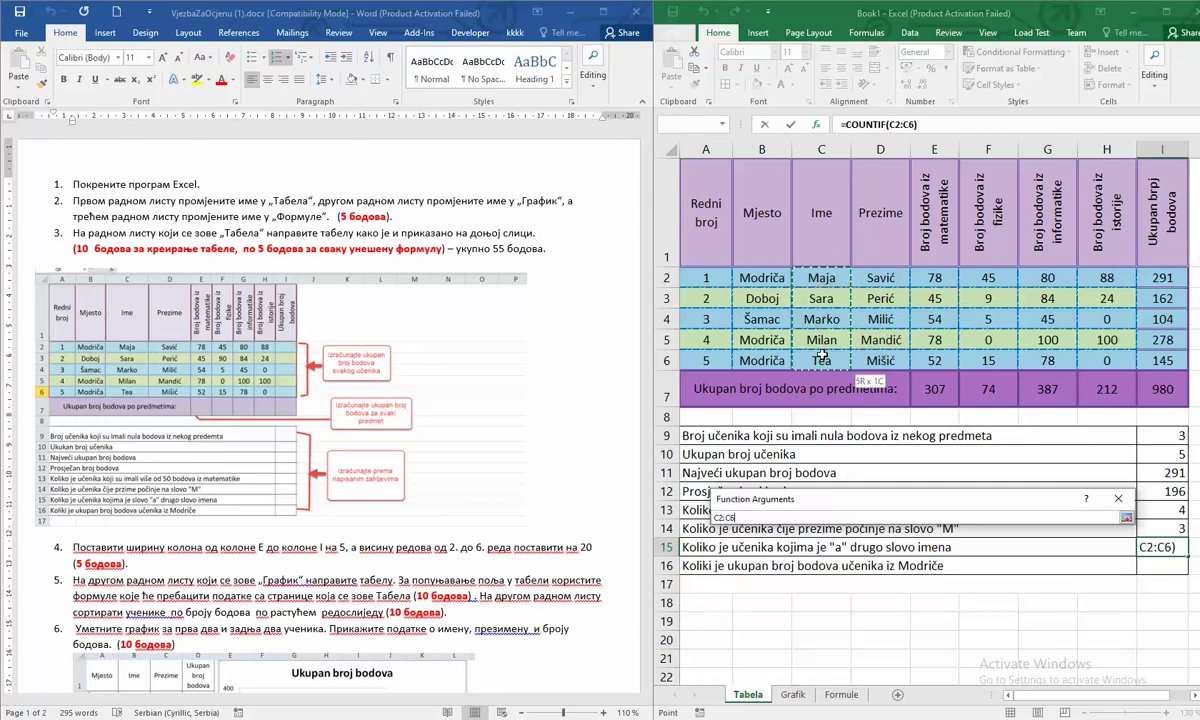
{"action": "left_click", "coordinate": [854, 555]}
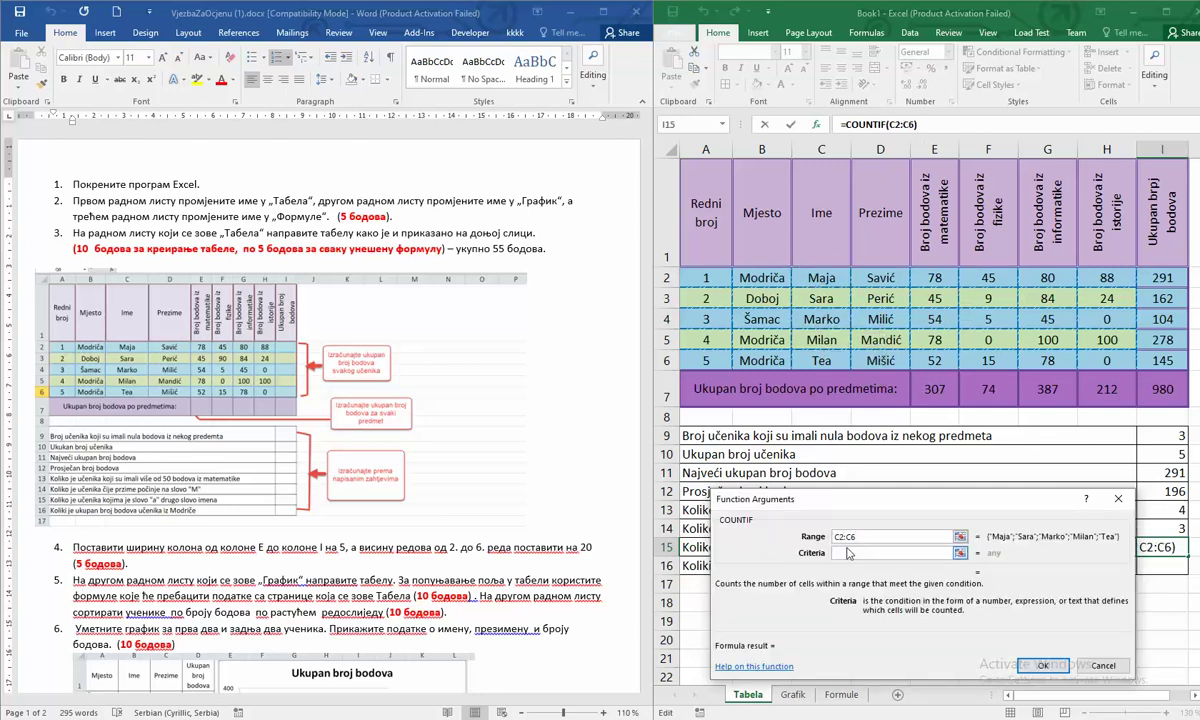
{"action": "type", "text": "?"}
{"action": "type", "text": "a"}
{"action": "type", "text": "/"}
{"action": "key", "text": "BackSpace"}
{"action": "type", "text": "*"}
{"action": "left_click", "coordinate": [1038, 666]}
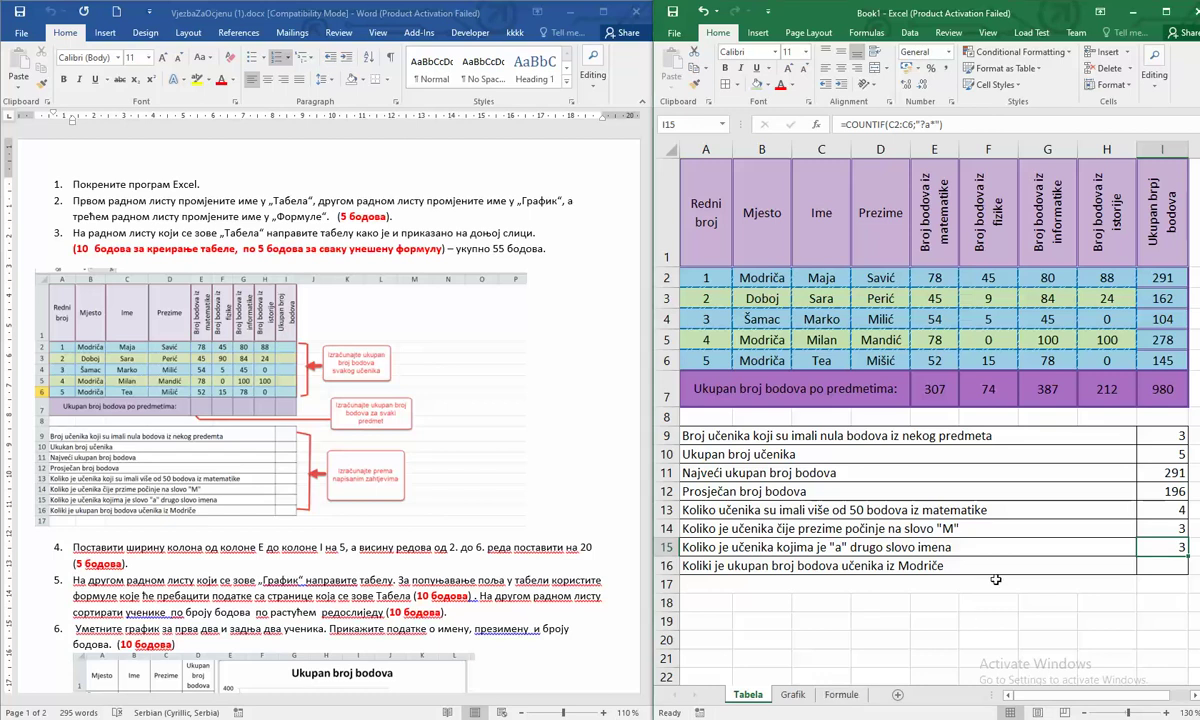
Step: In I16, build a SUMIF with range B2:B6, criterion "Modriča" and sum range I2:I6, giving 714
{"action": "left_click", "coordinate": [1153, 567]}
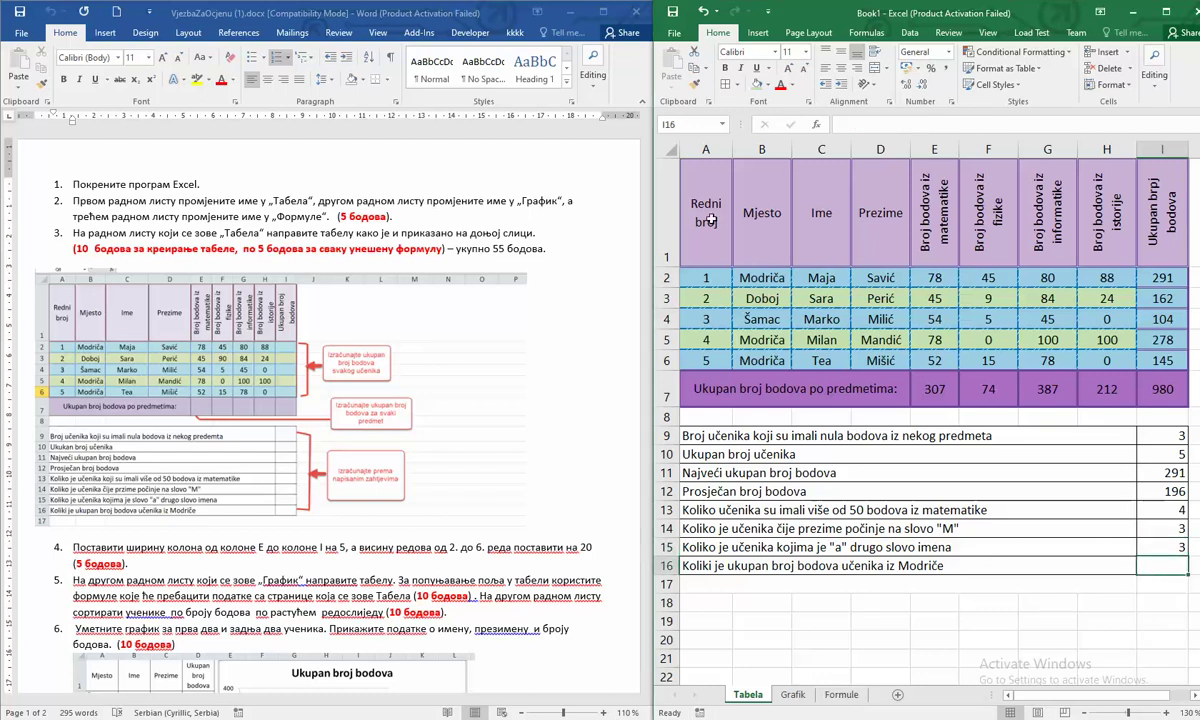
{"action": "left_click", "coordinate": [823, 127]}
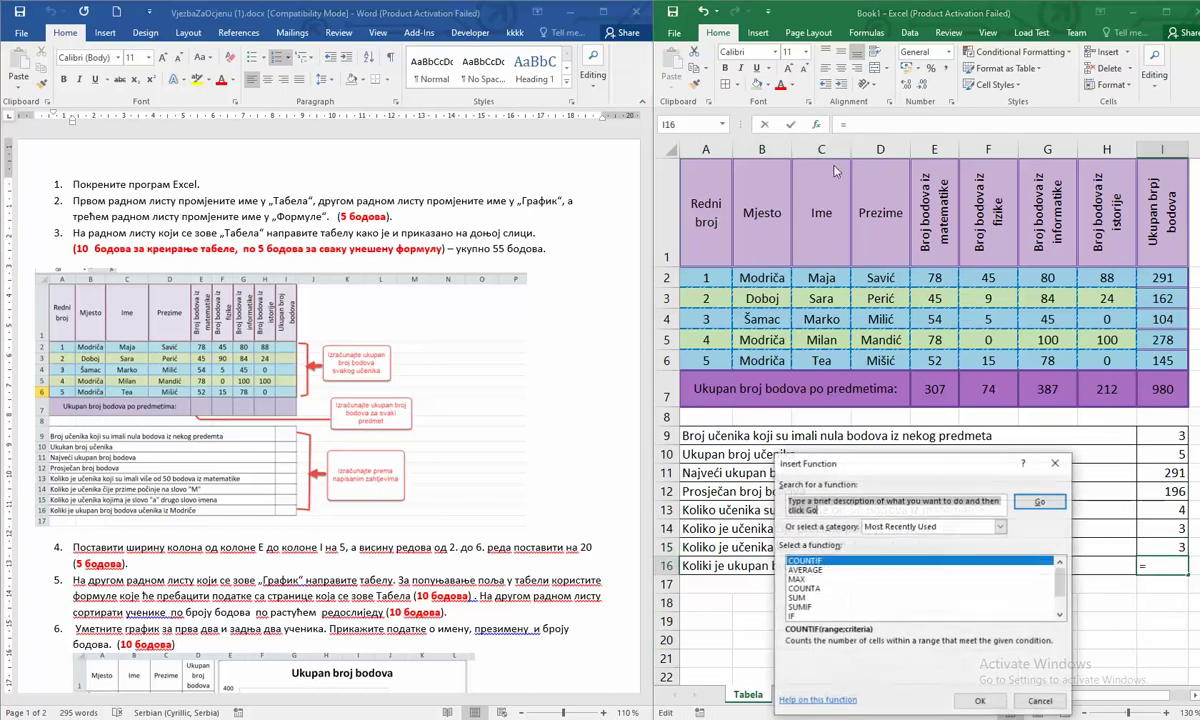
{"action": "double_click", "coordinate": [823, 606]}
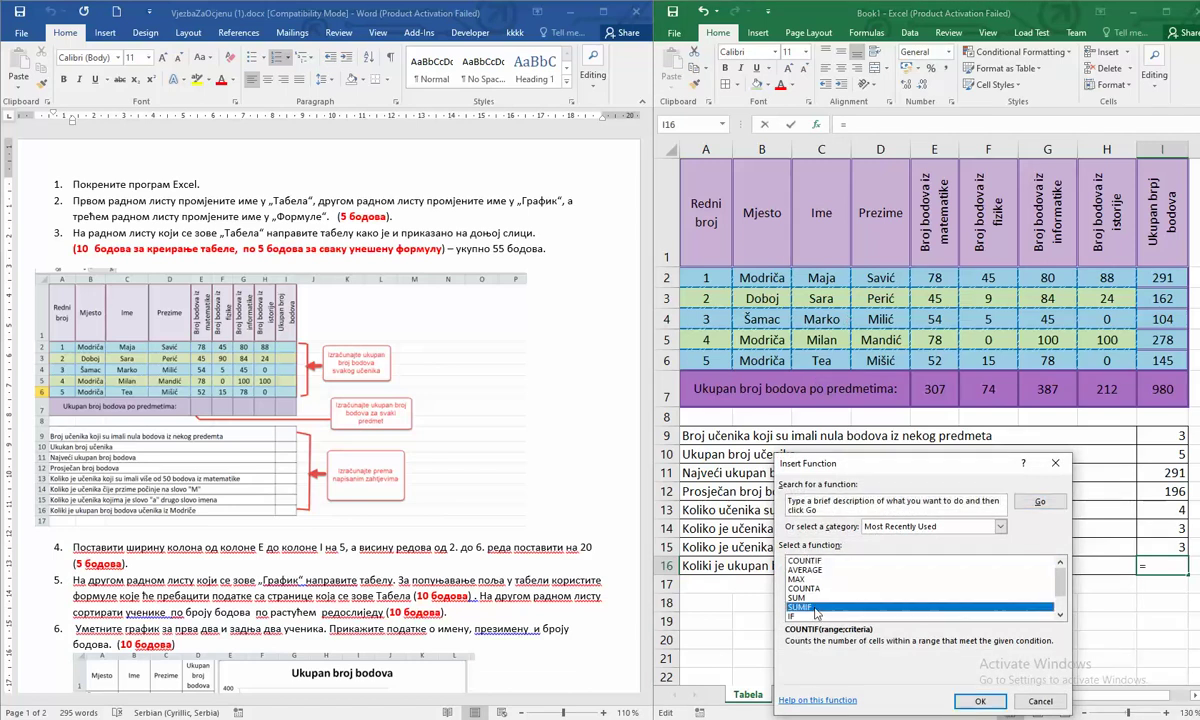
{"action": "left_click_drag", "start_coordinate": [895, 498], "coordinate": [815, 615]}
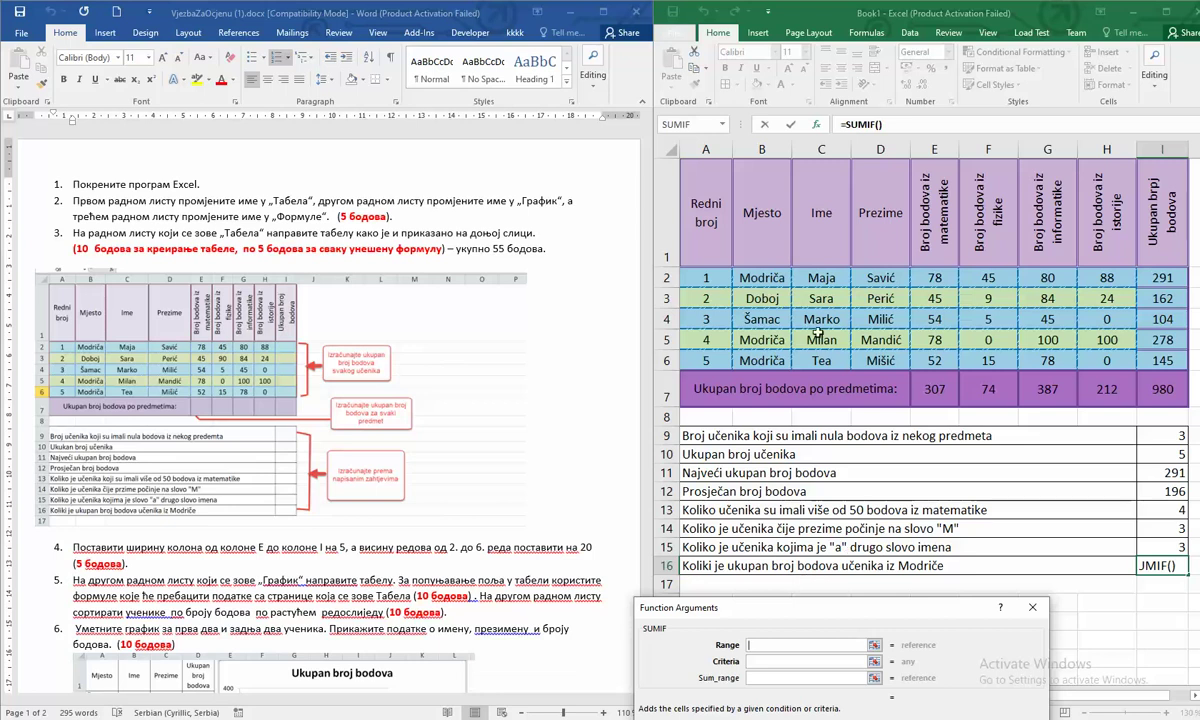
{"action": "left_click_drag", "start_coordinate": [725, 275], "coordinate": [773, 372]}
{"action": "left_click_drag", "start_coordinate": [761, 278], "coordinate": [761, 359]}
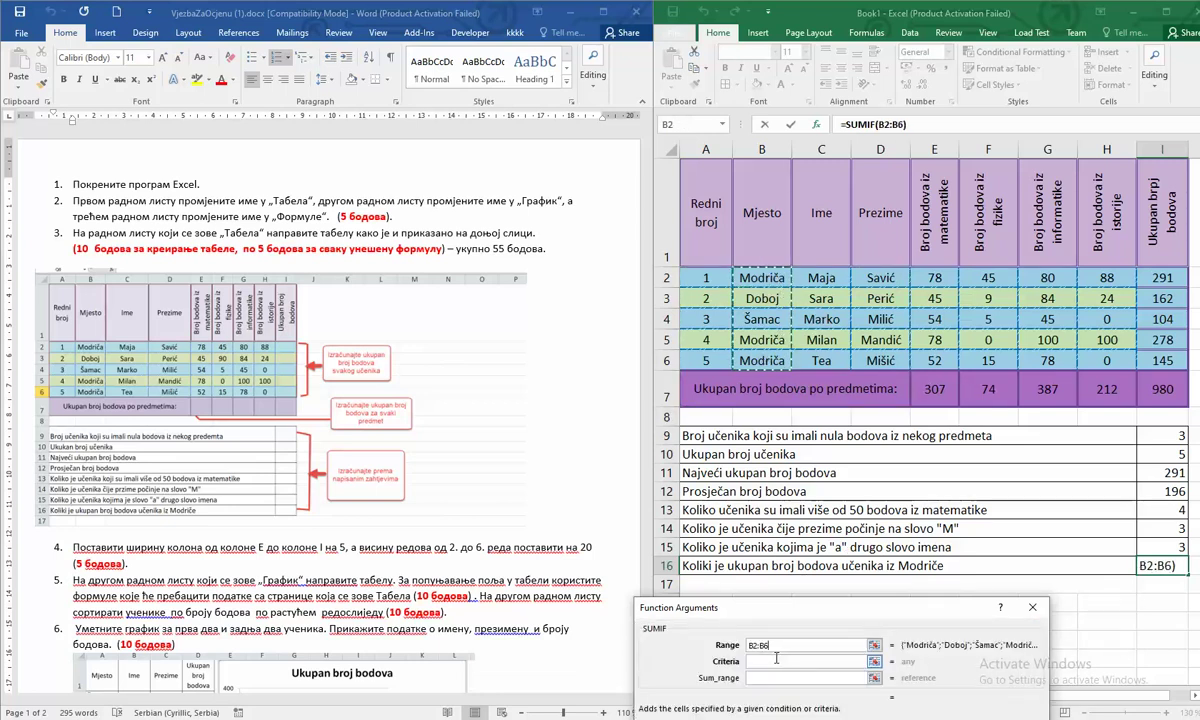
{"action": "left_click", "coordinate": [772, 662]}
{"action": "type", "text": "Modri"}
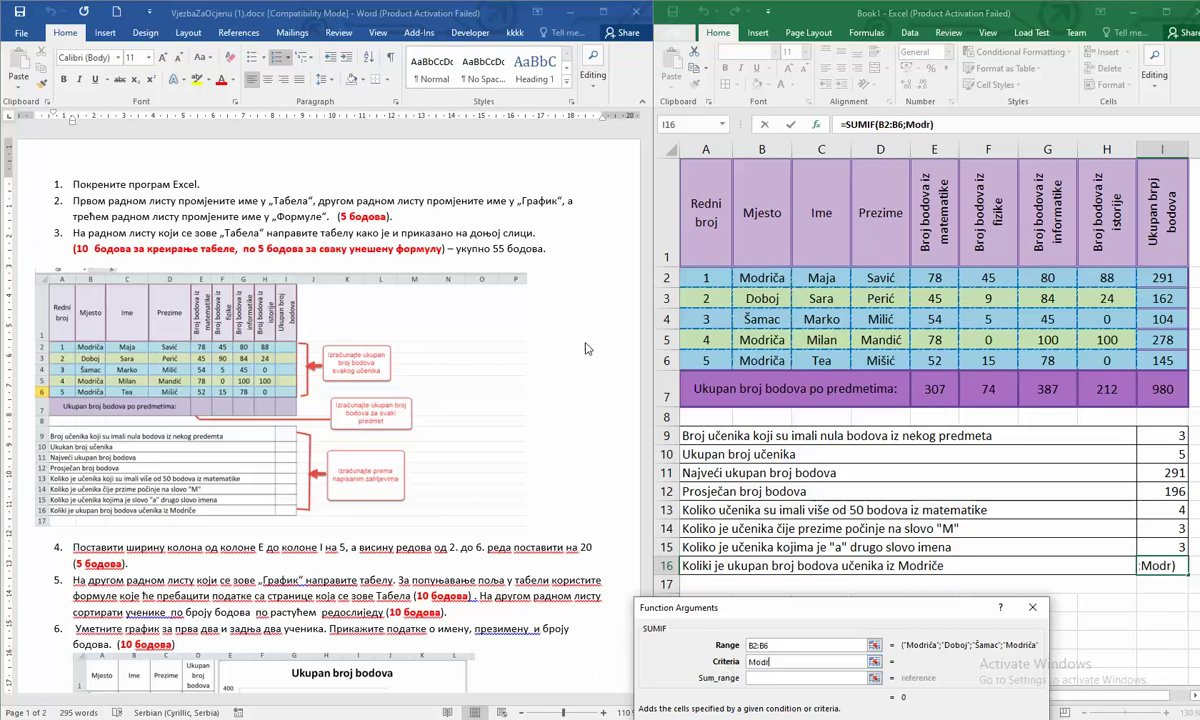
{"action": "type", "text": "ča"}
{"action": "key", "text": "Tab"}
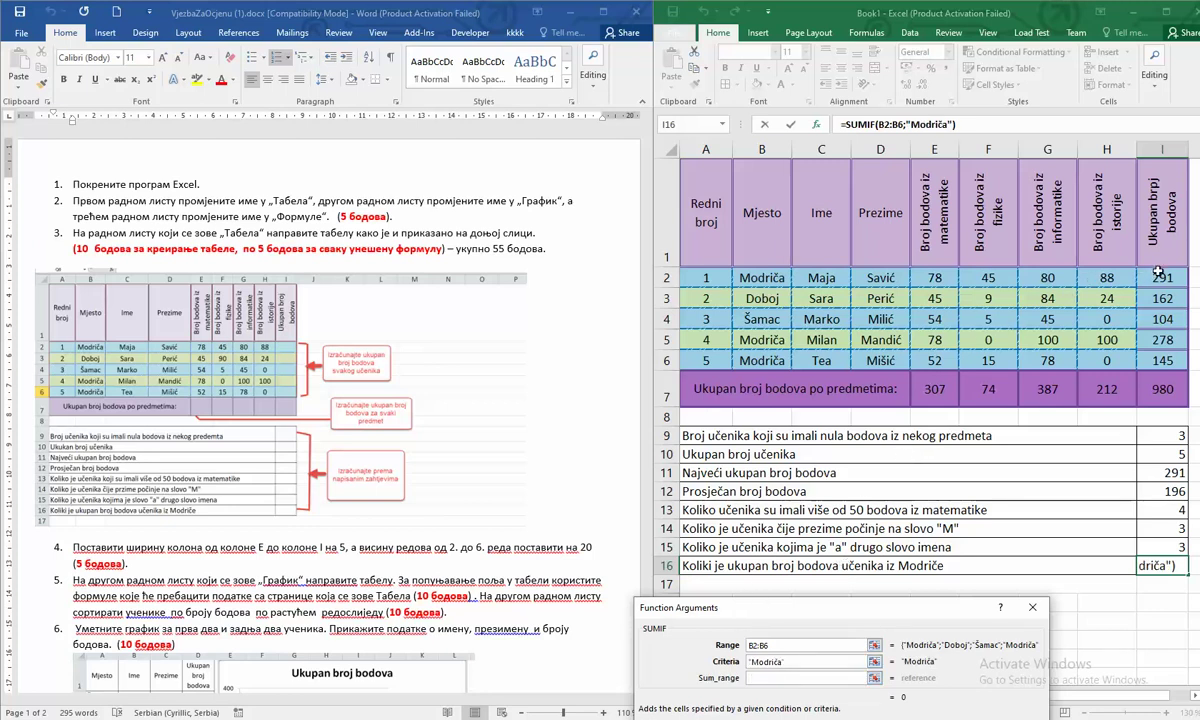
{"action": "left_click_drag", "start_coordinate": [1158, 280], "coordinate": [1152, 362]}
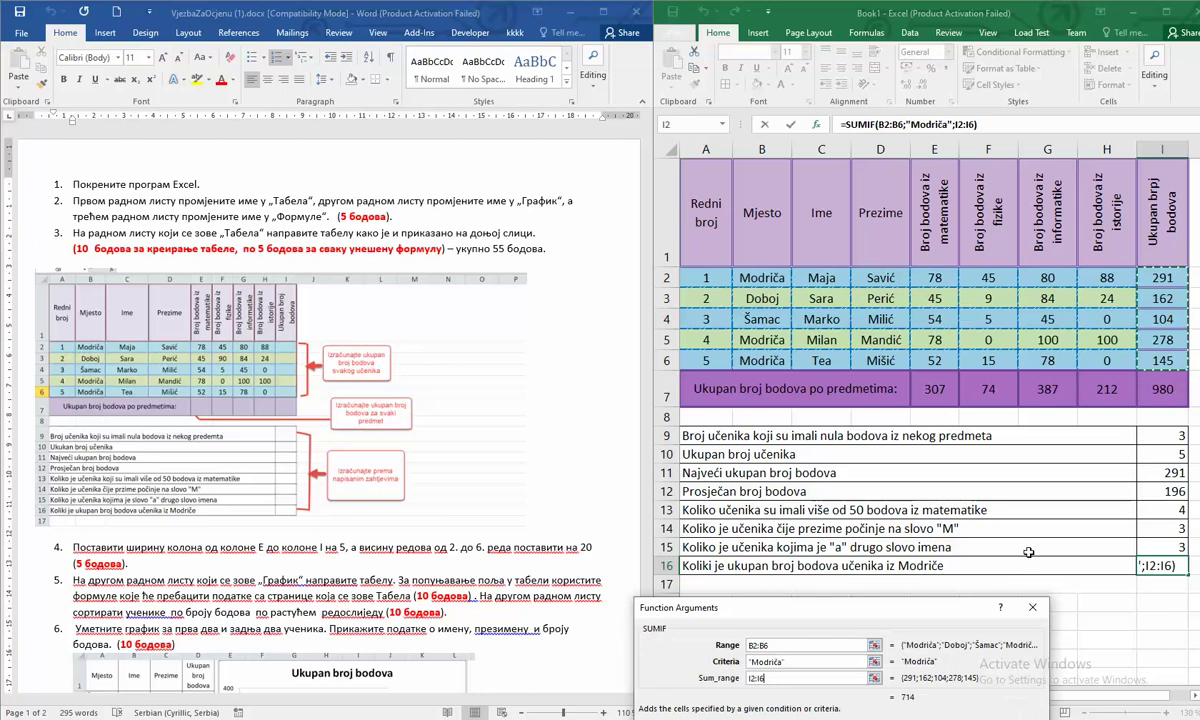
{"action": "left_click_drag", "start_coordinate": [872, 607], "coordinate": [794, 437]}
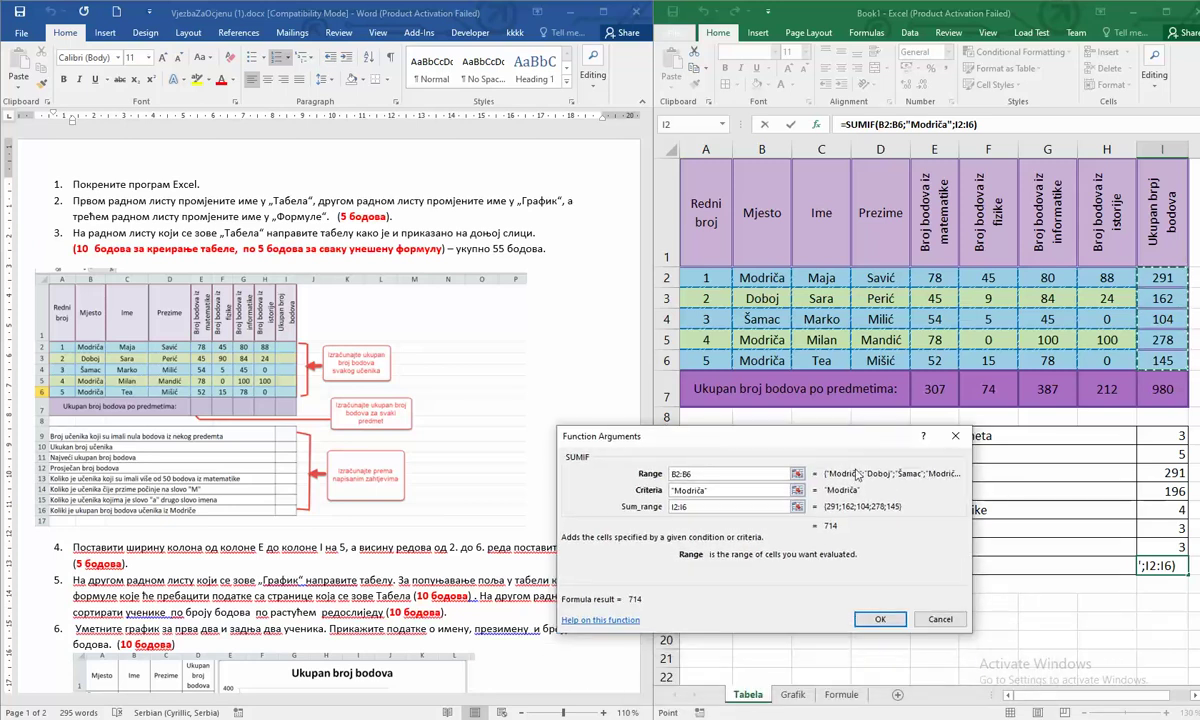
{"action": "left_click", "coordinate": [880, 619]}
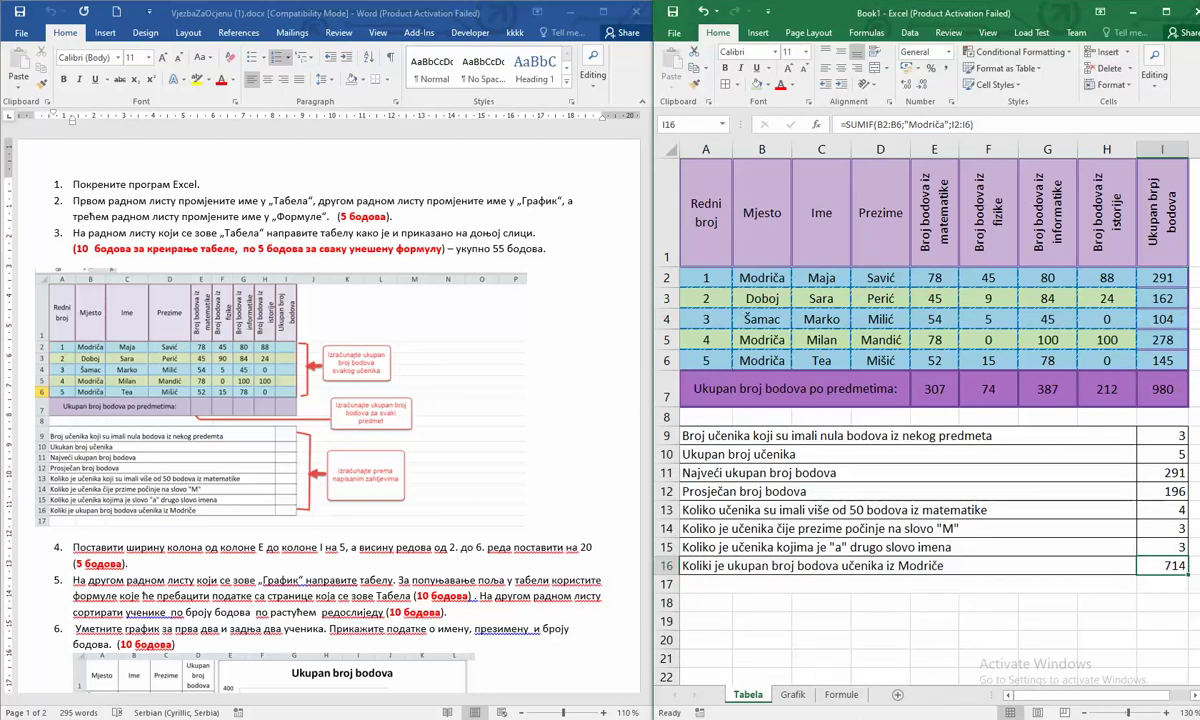